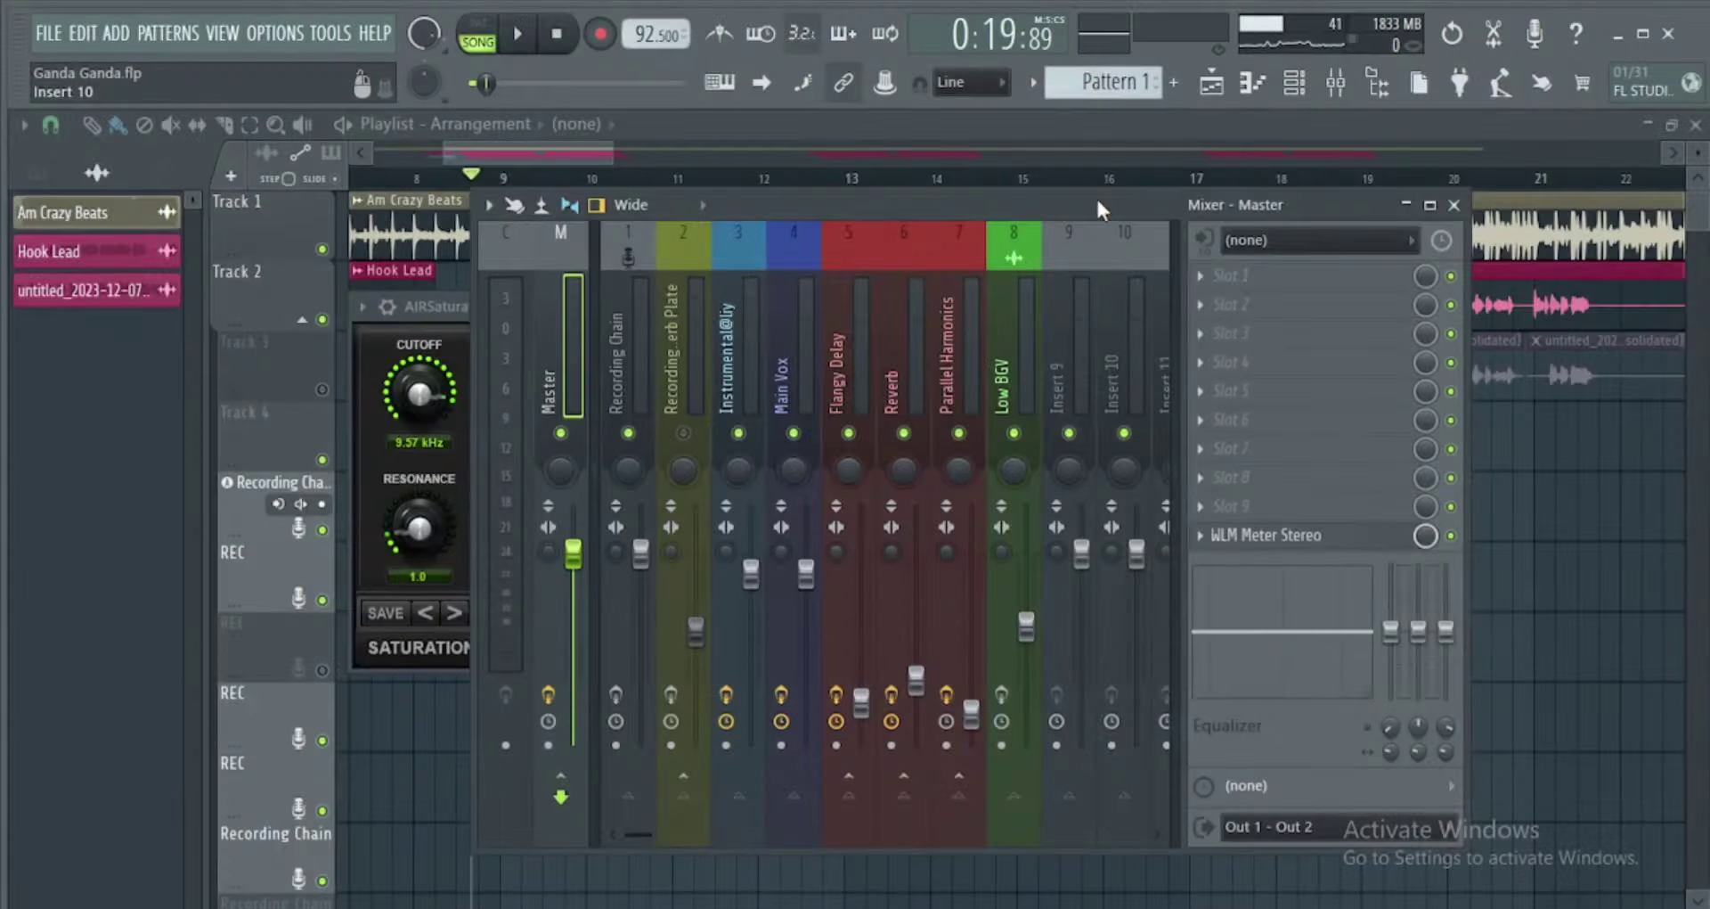
Step: Audition the song, then load Virtual Tape Machines into the Master channel's first slot
key("space")
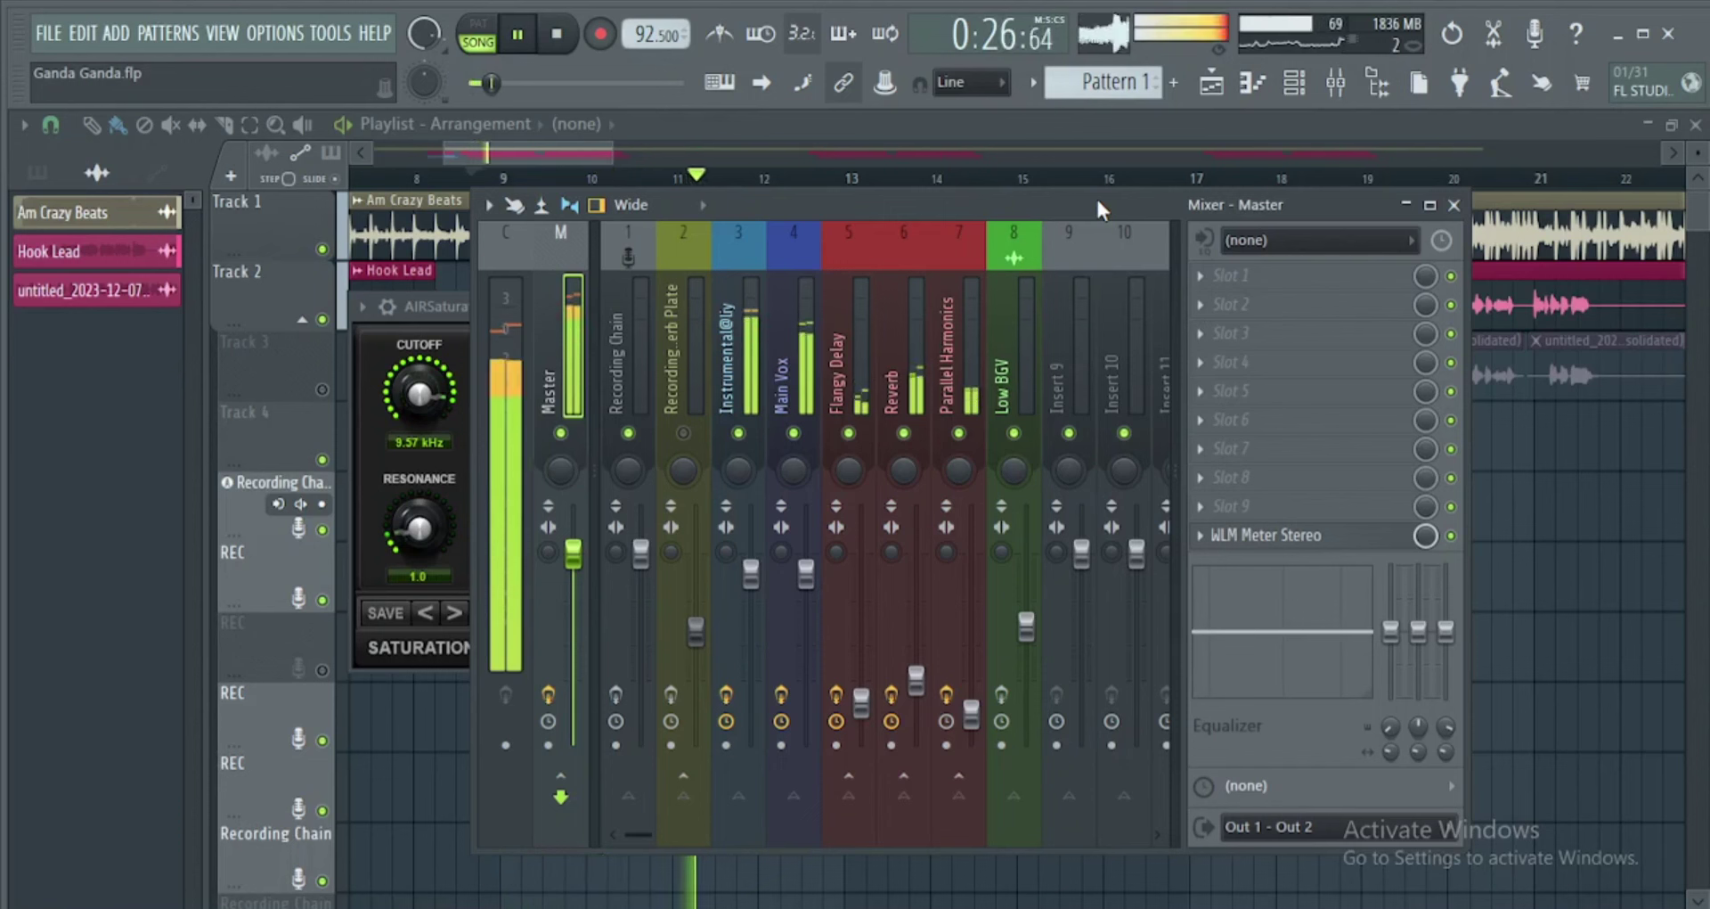
key("space")
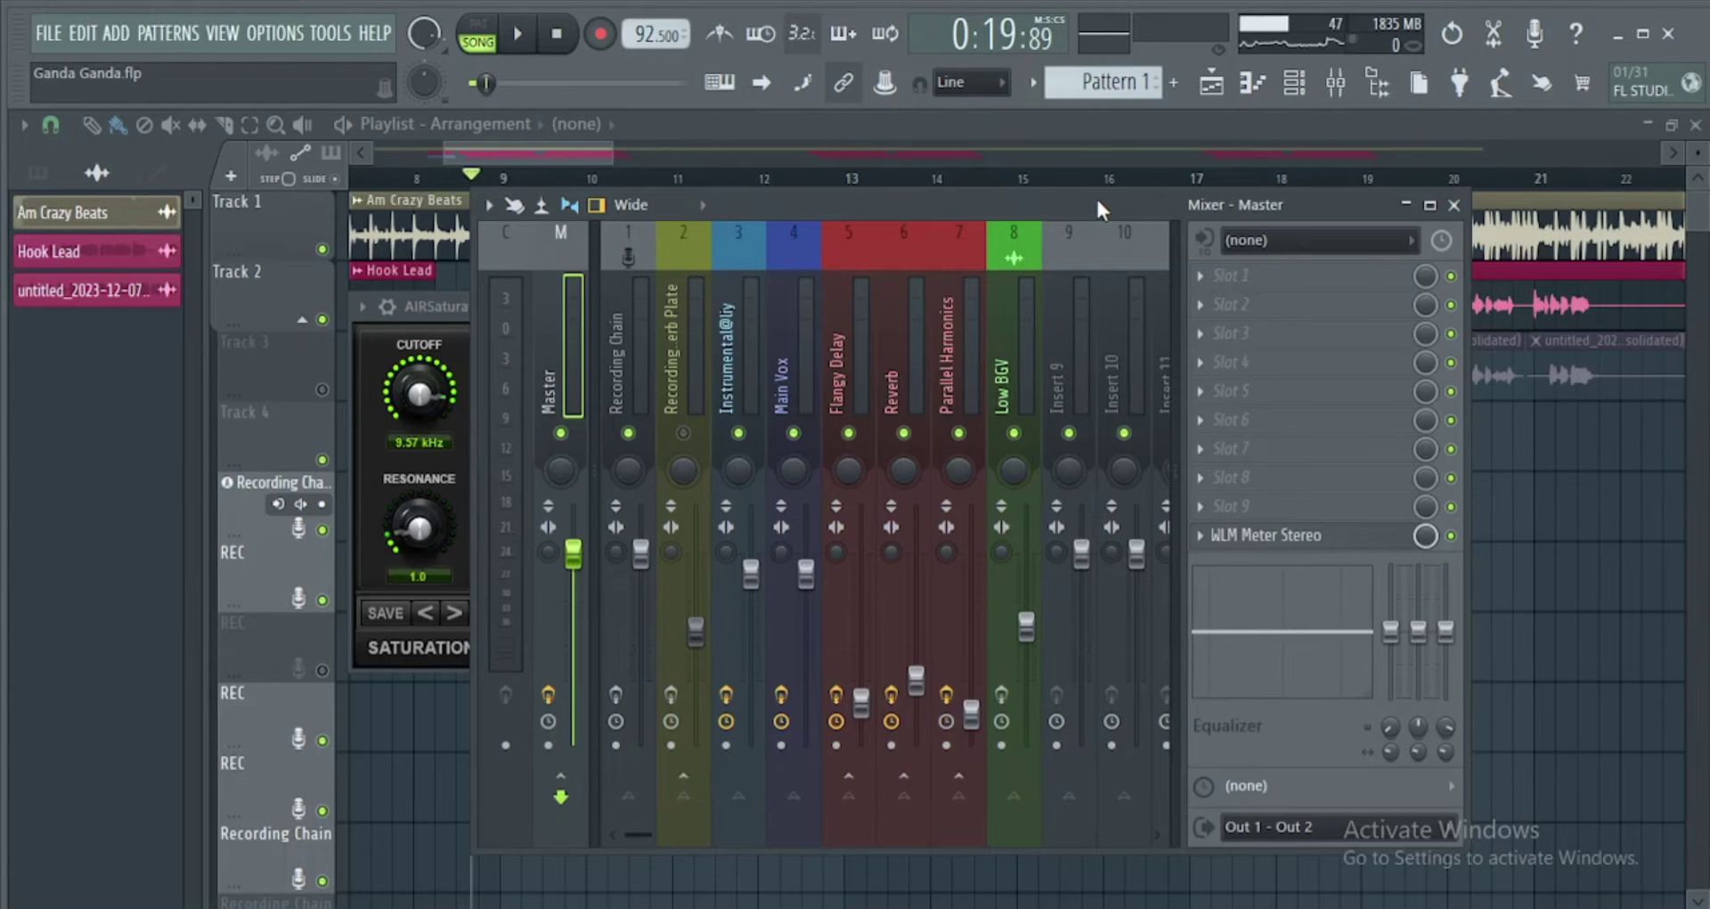
left_click(1214, 287)
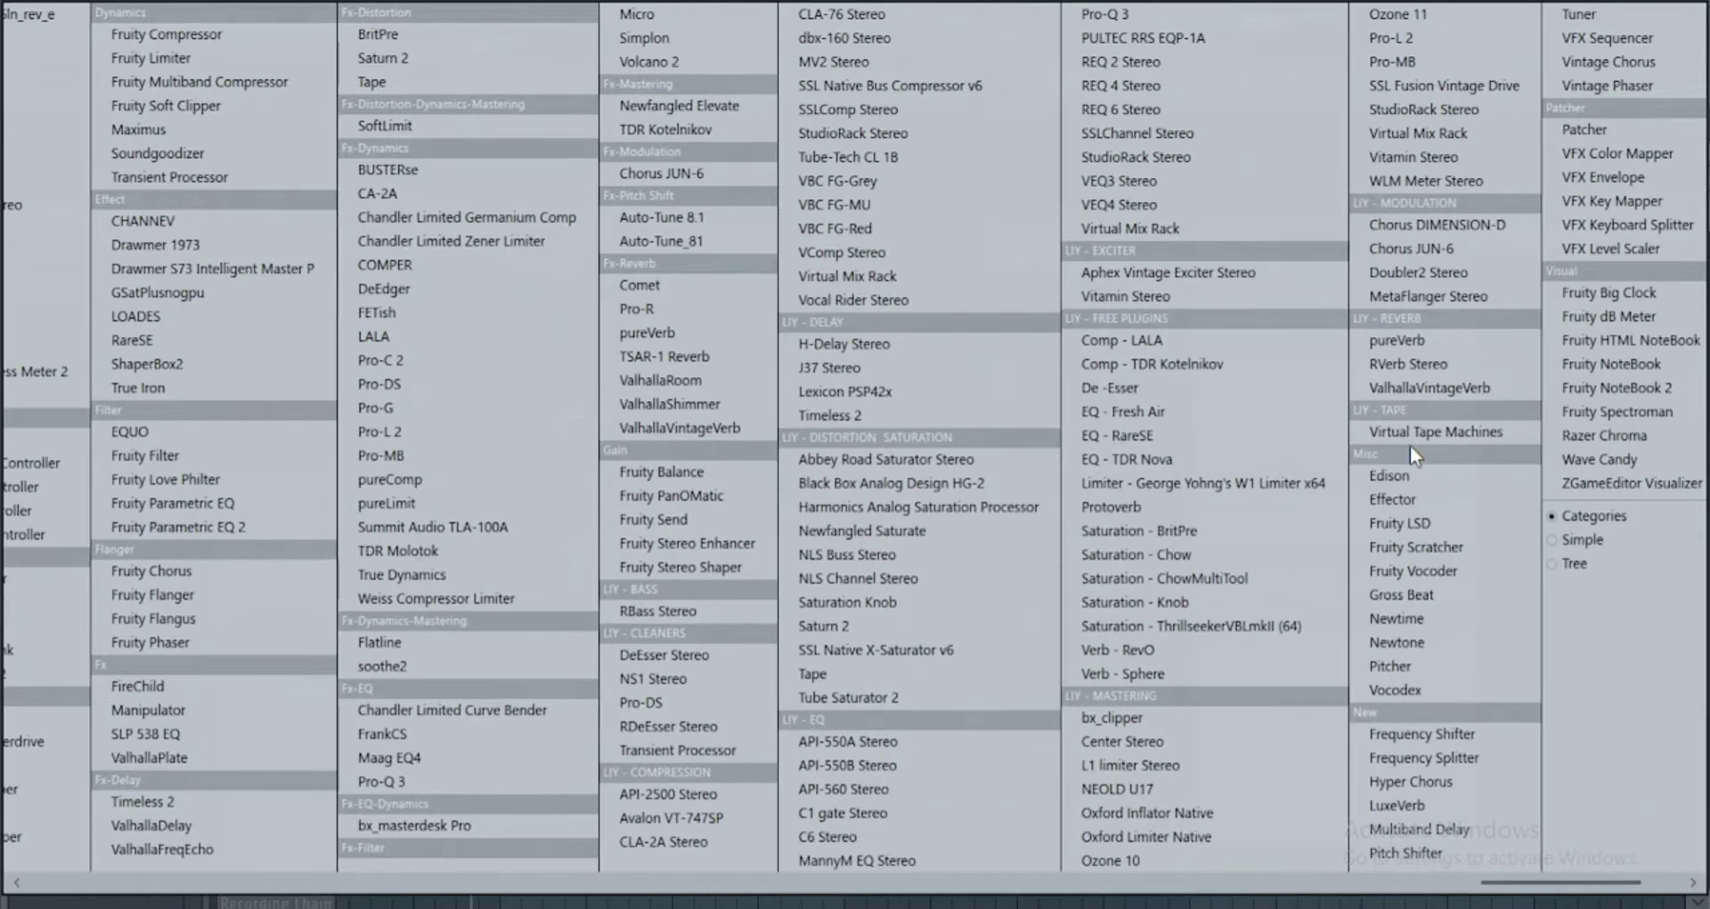
left_click(1413, 442)
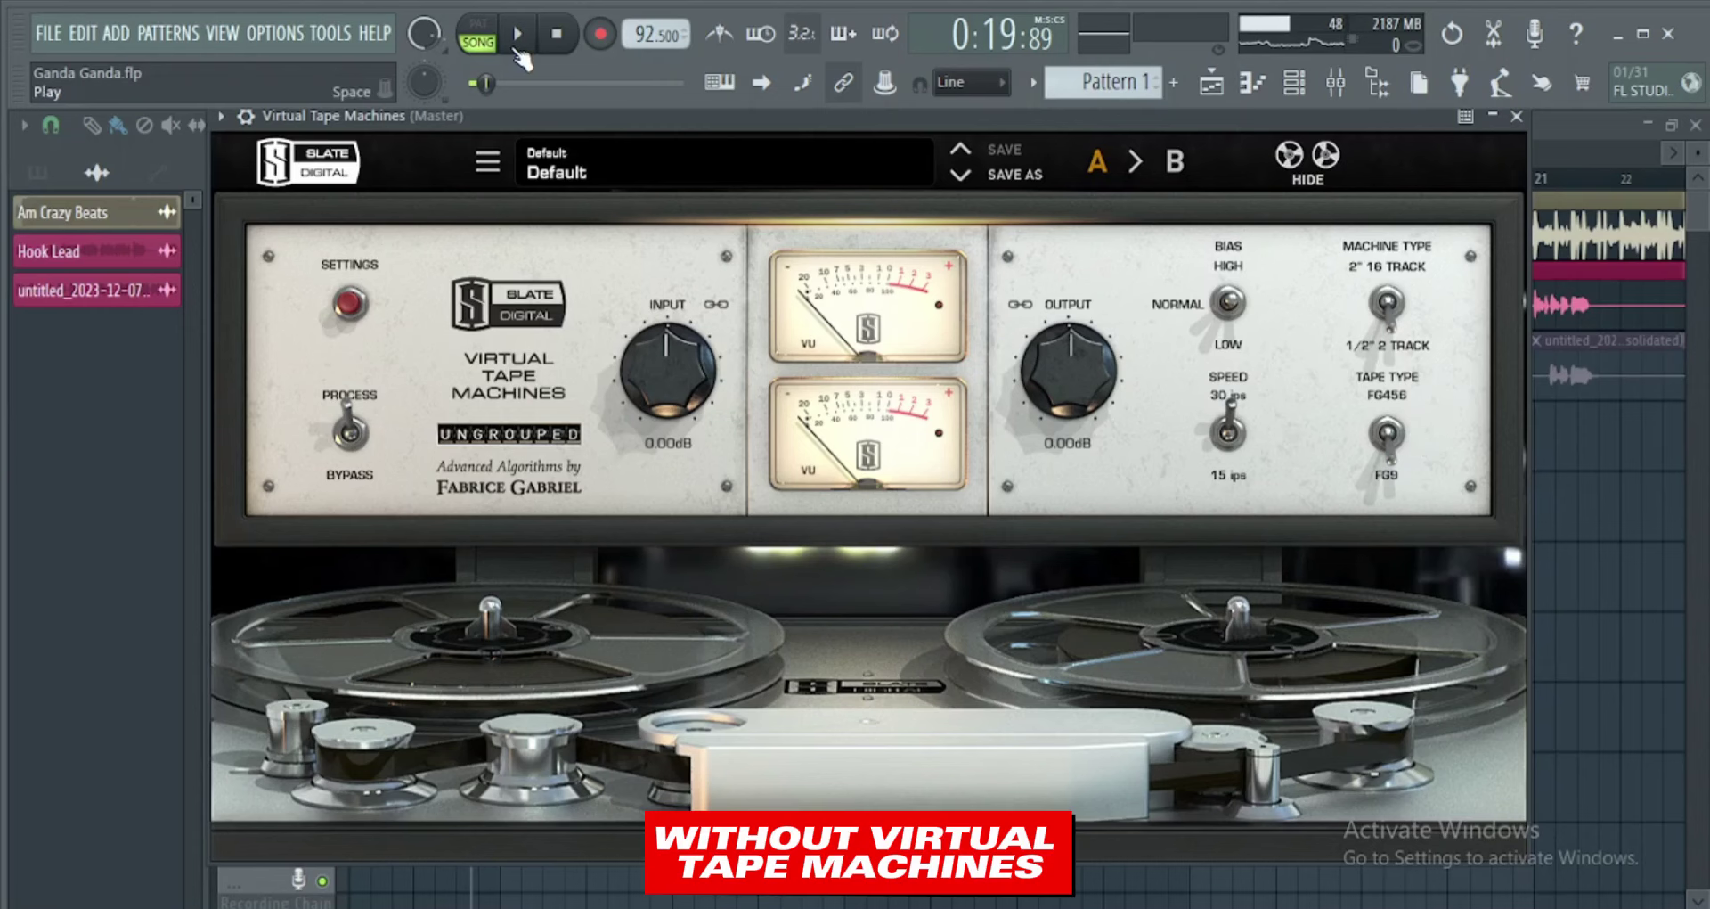
Step: During playback, A/B the mix with Virtual Tape Machines bypassed and then back on
key("space")
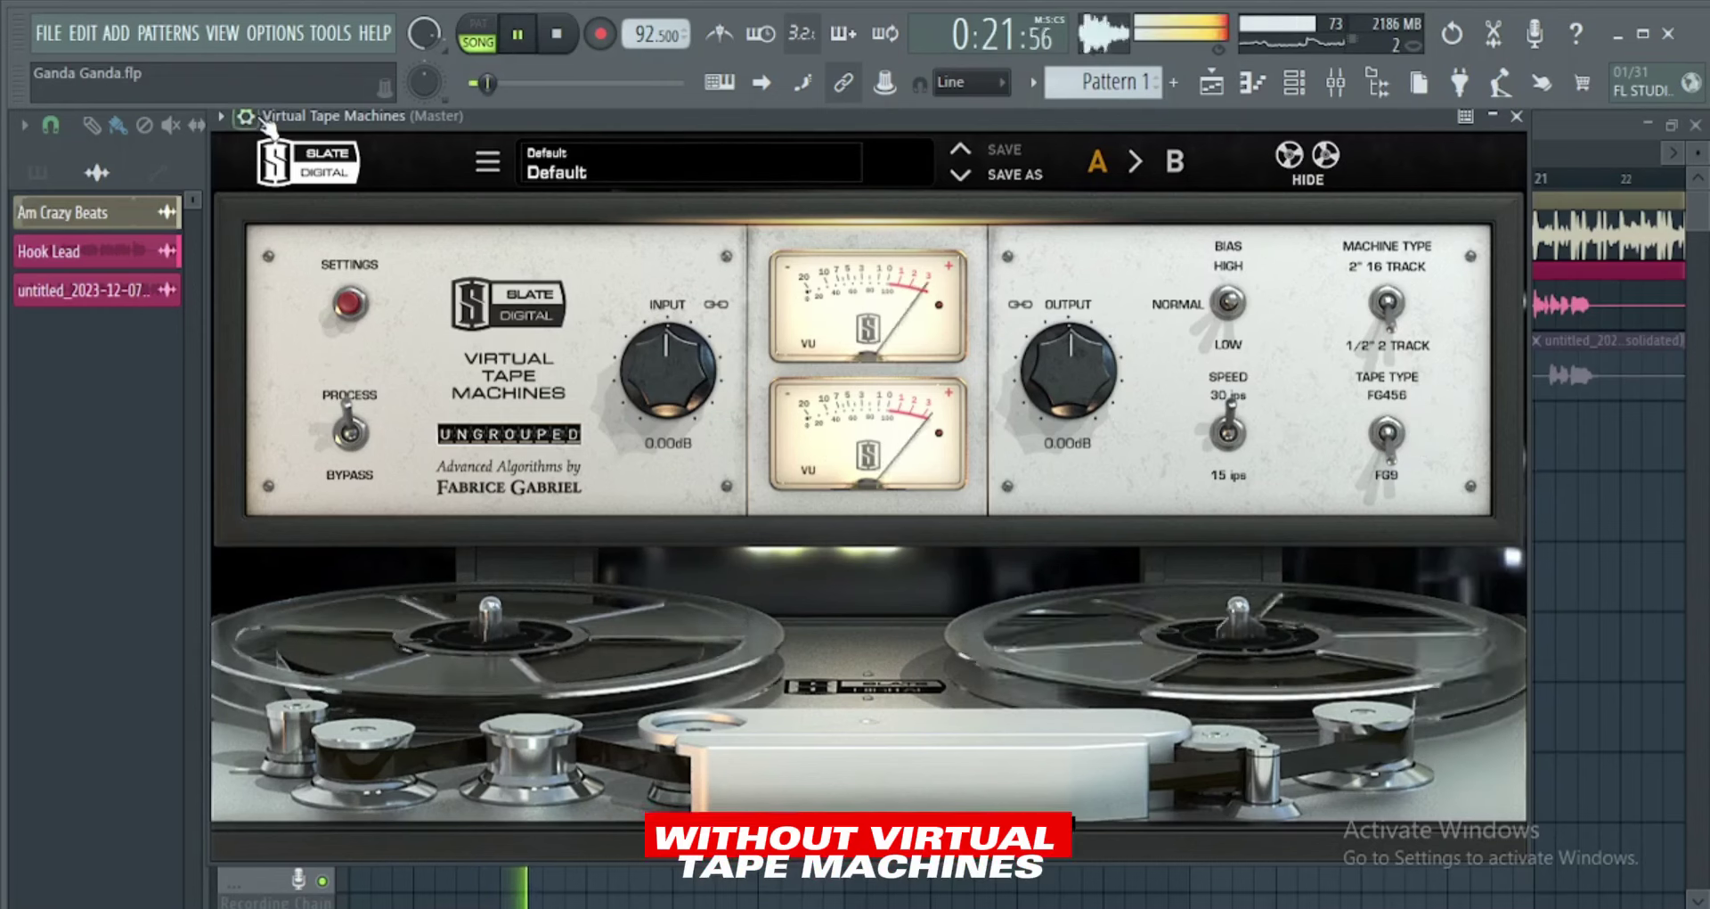
left_click(245, 116)
left_click_drag(589, 116, 601, 126)
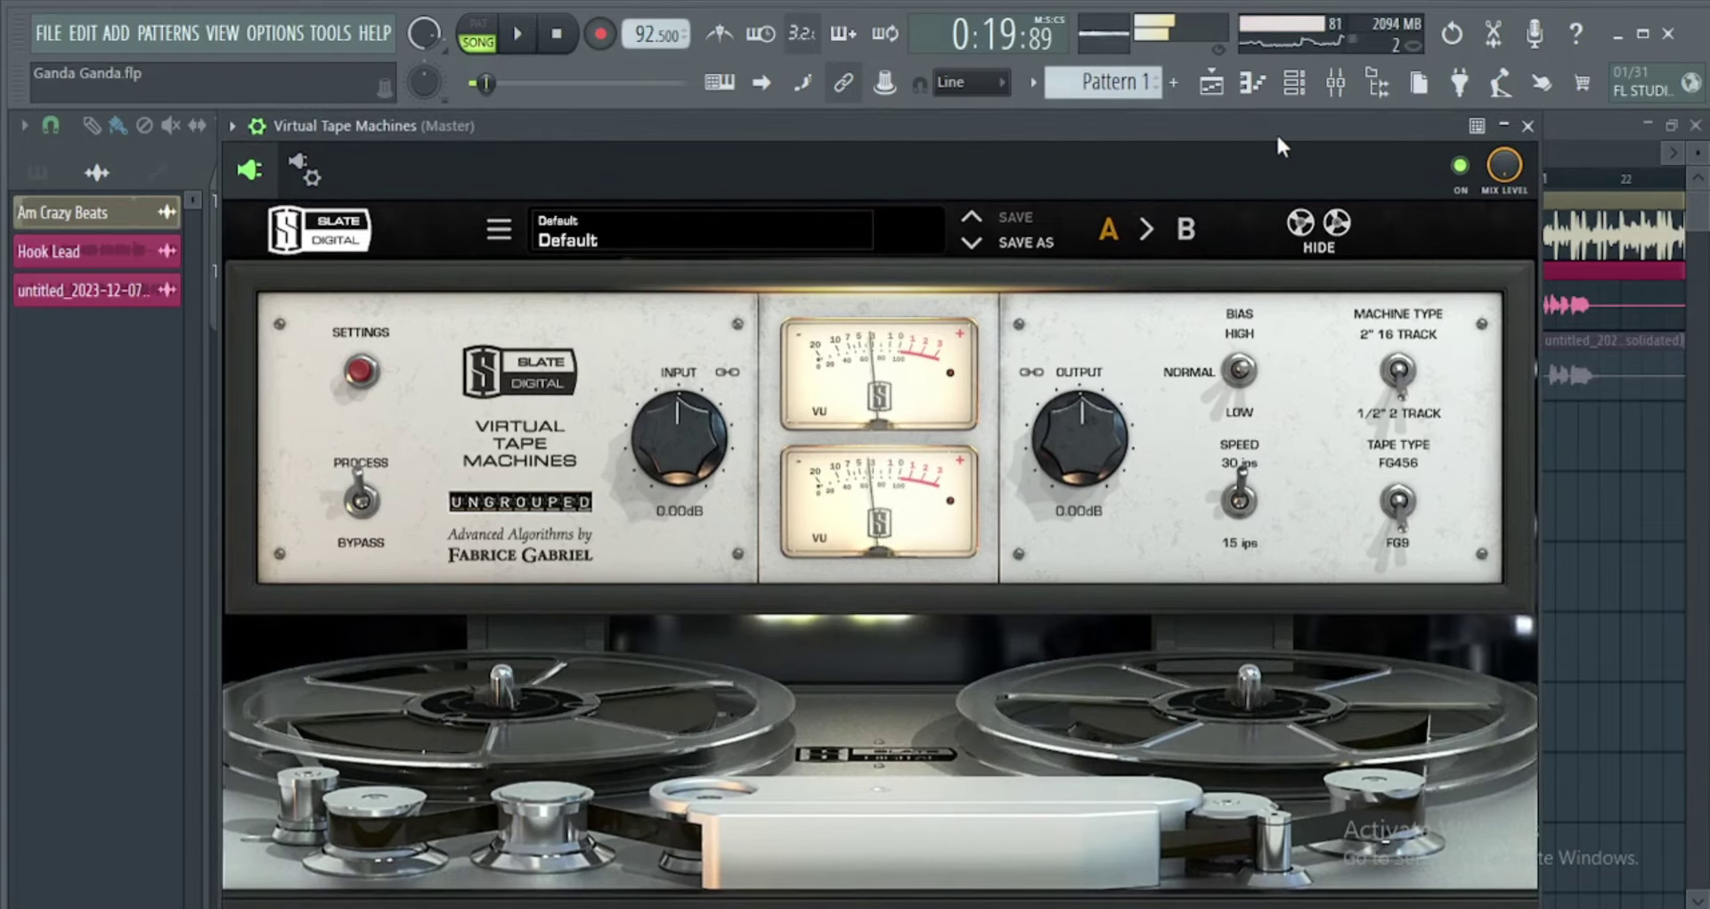
left_click(1460, 166)
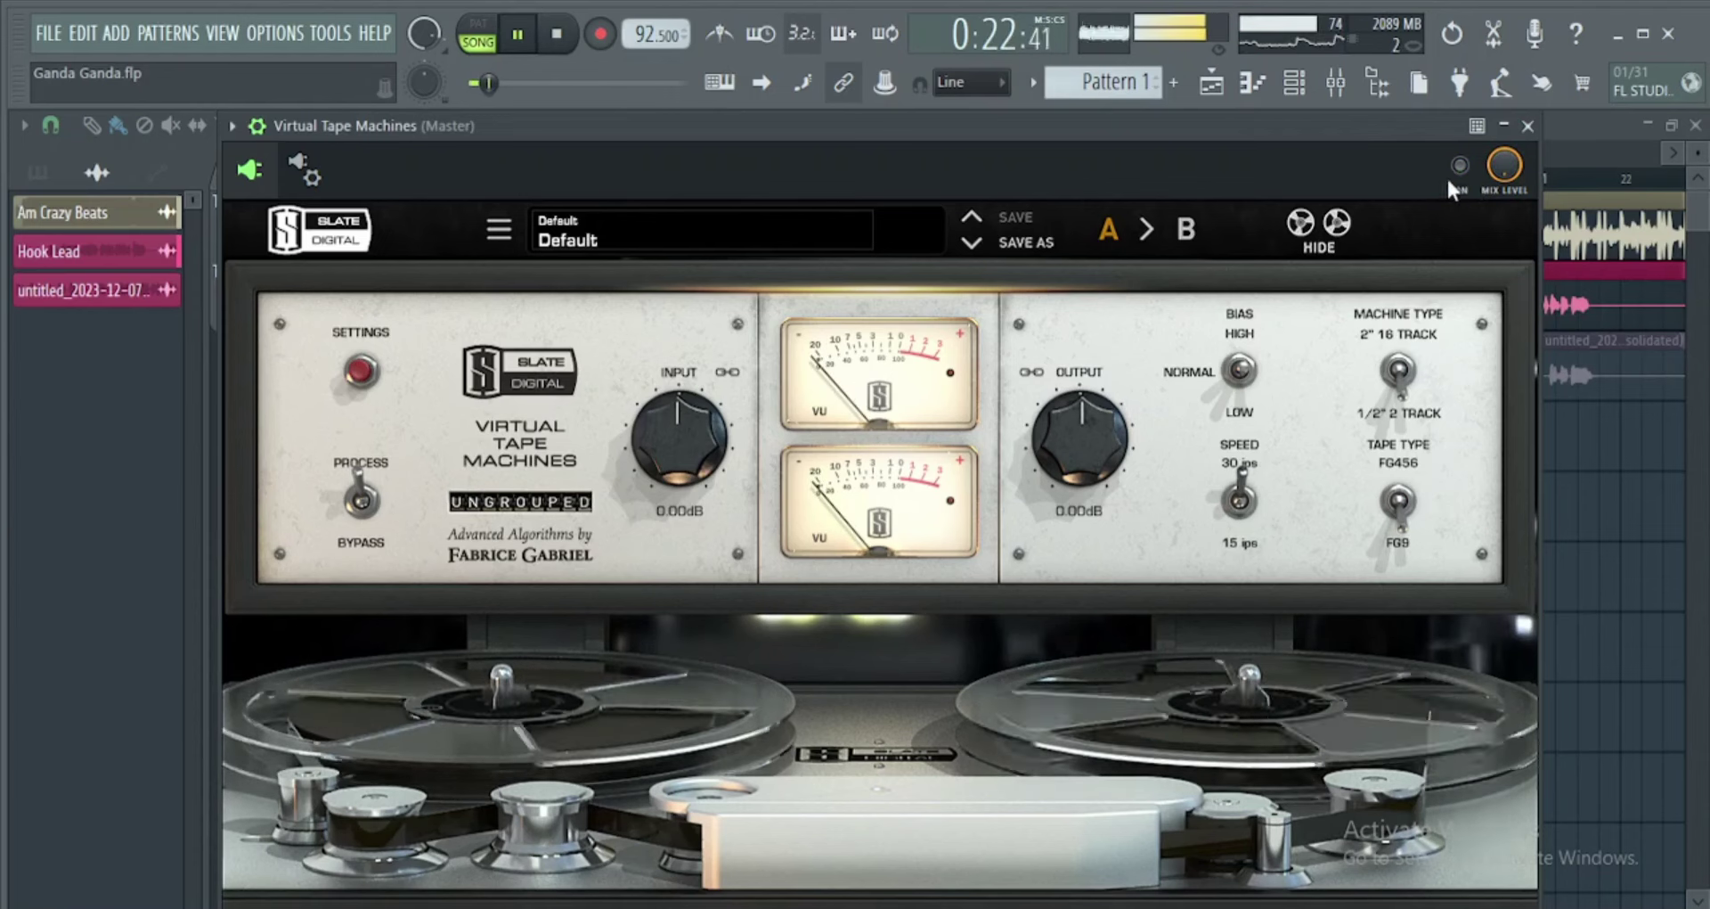
left_click(1474, 171)
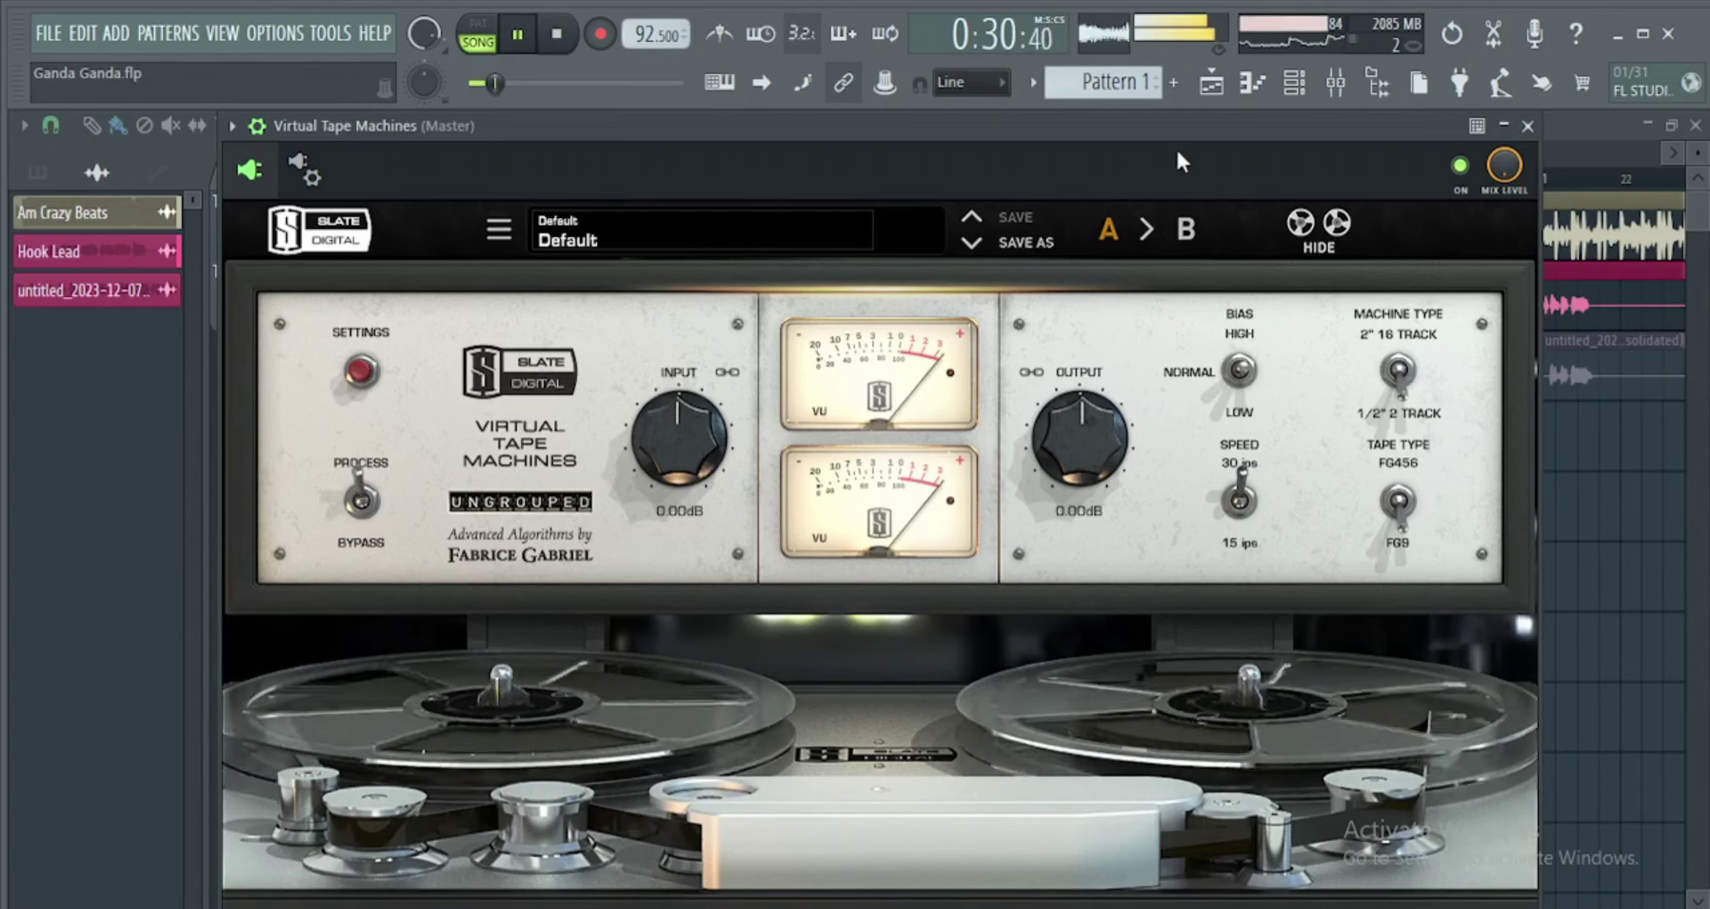
key("space")
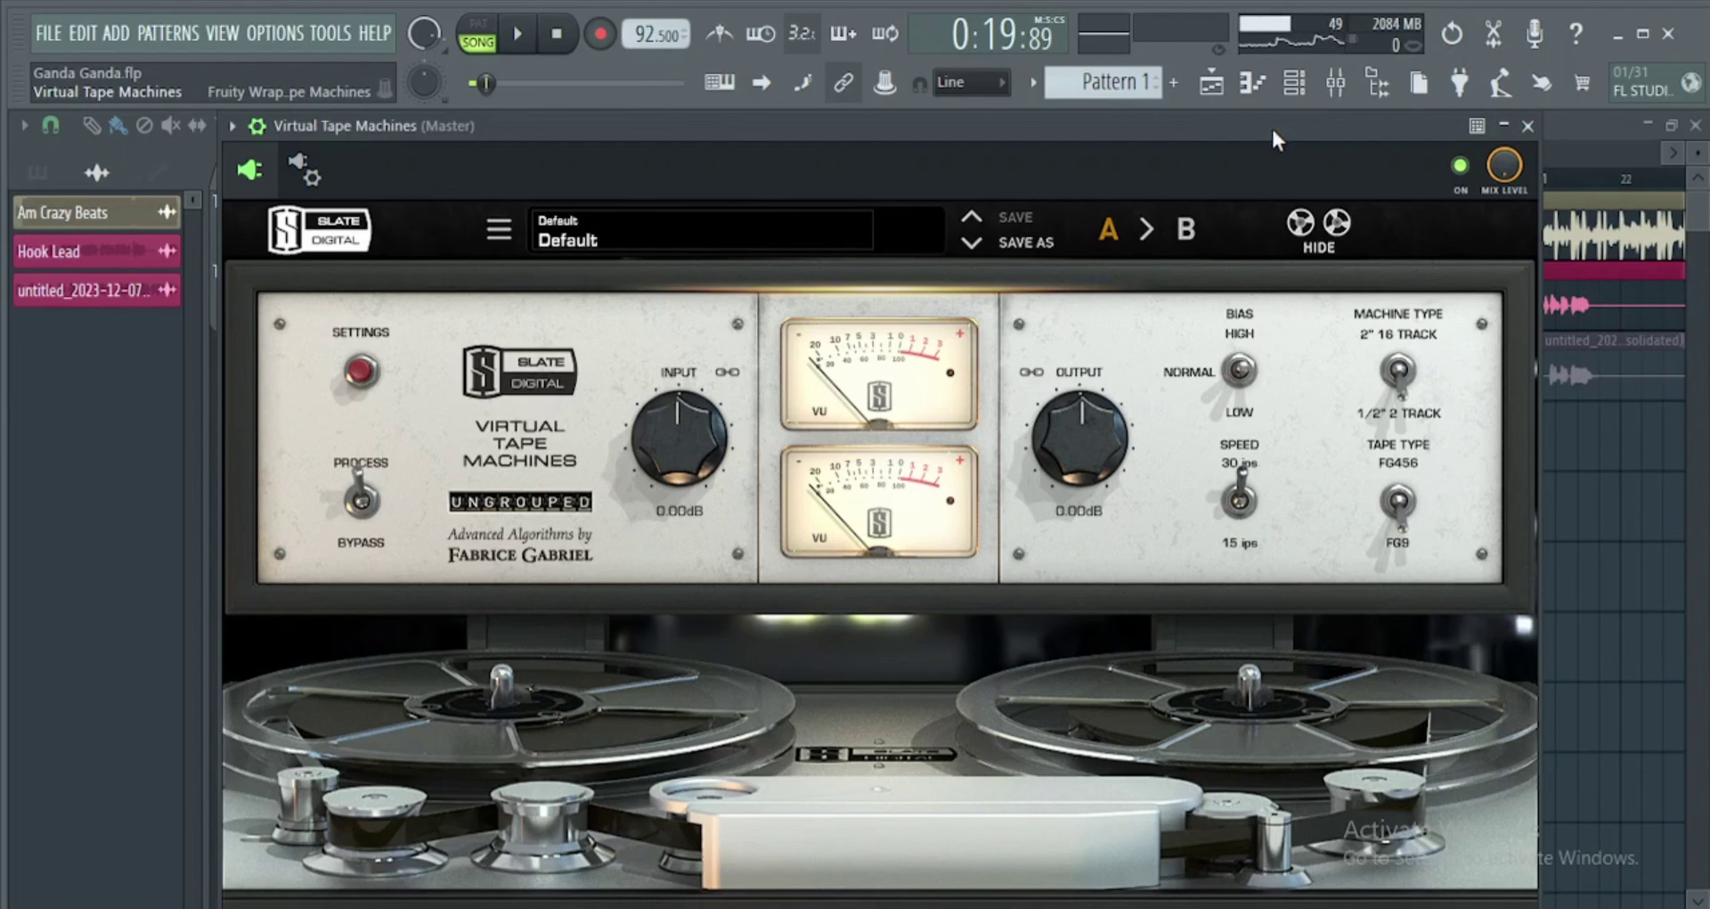
Step: Load Virtual Mix Rack into the Master channel's second slot
left_click(1528, 125)
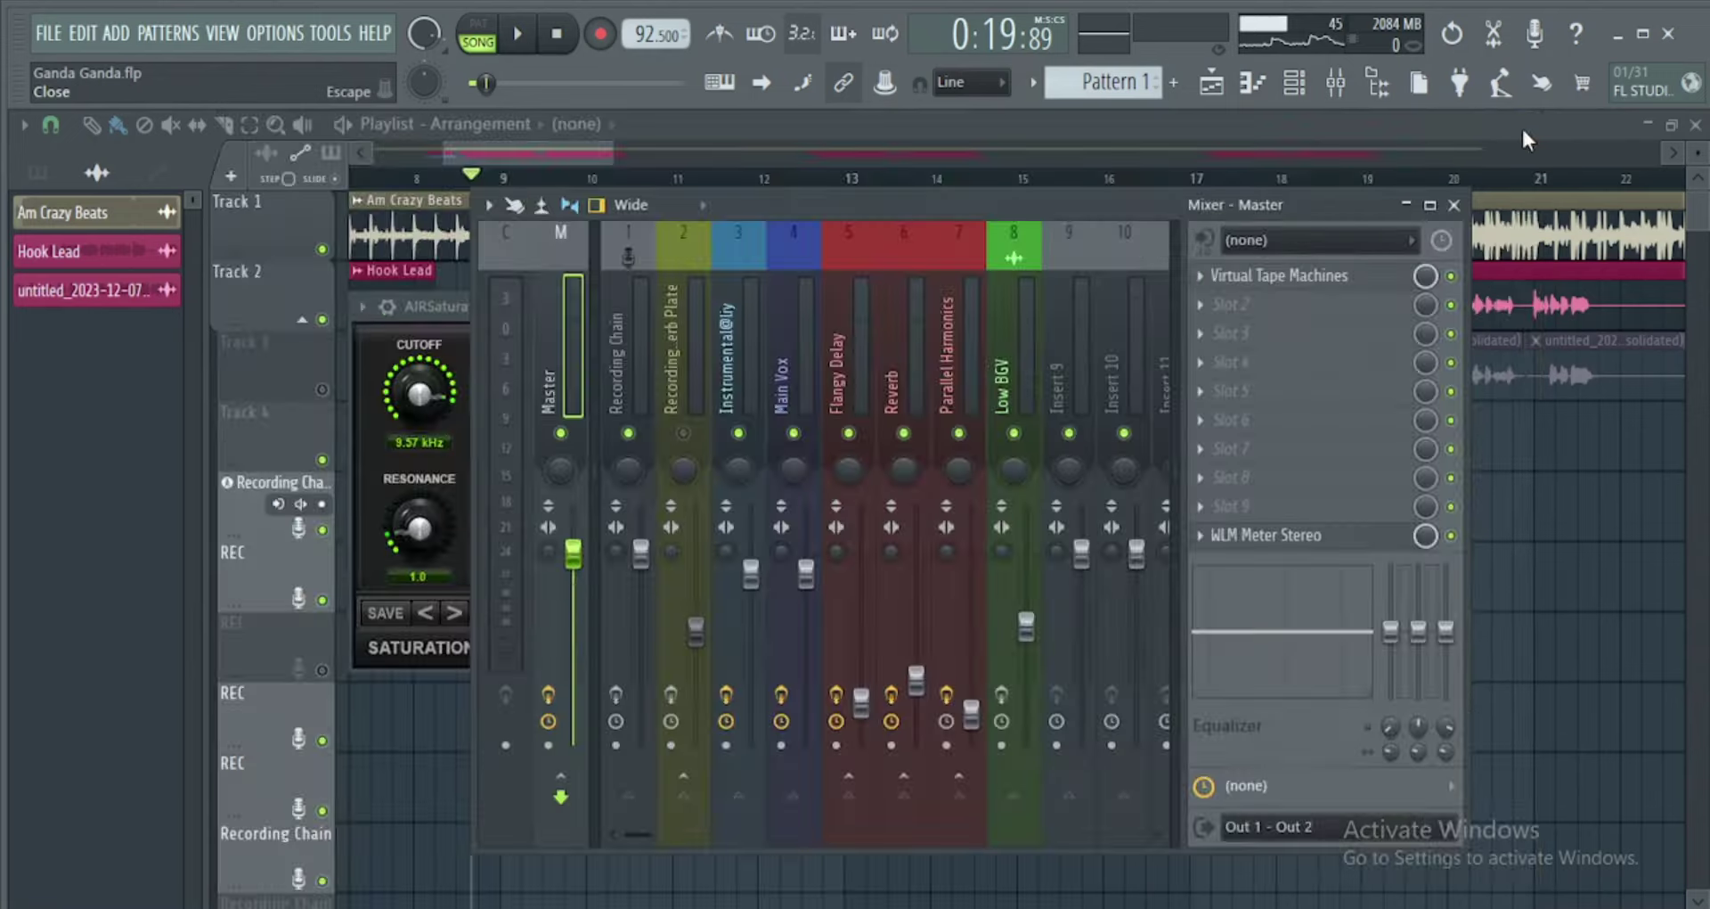
left_click(1200, 308)
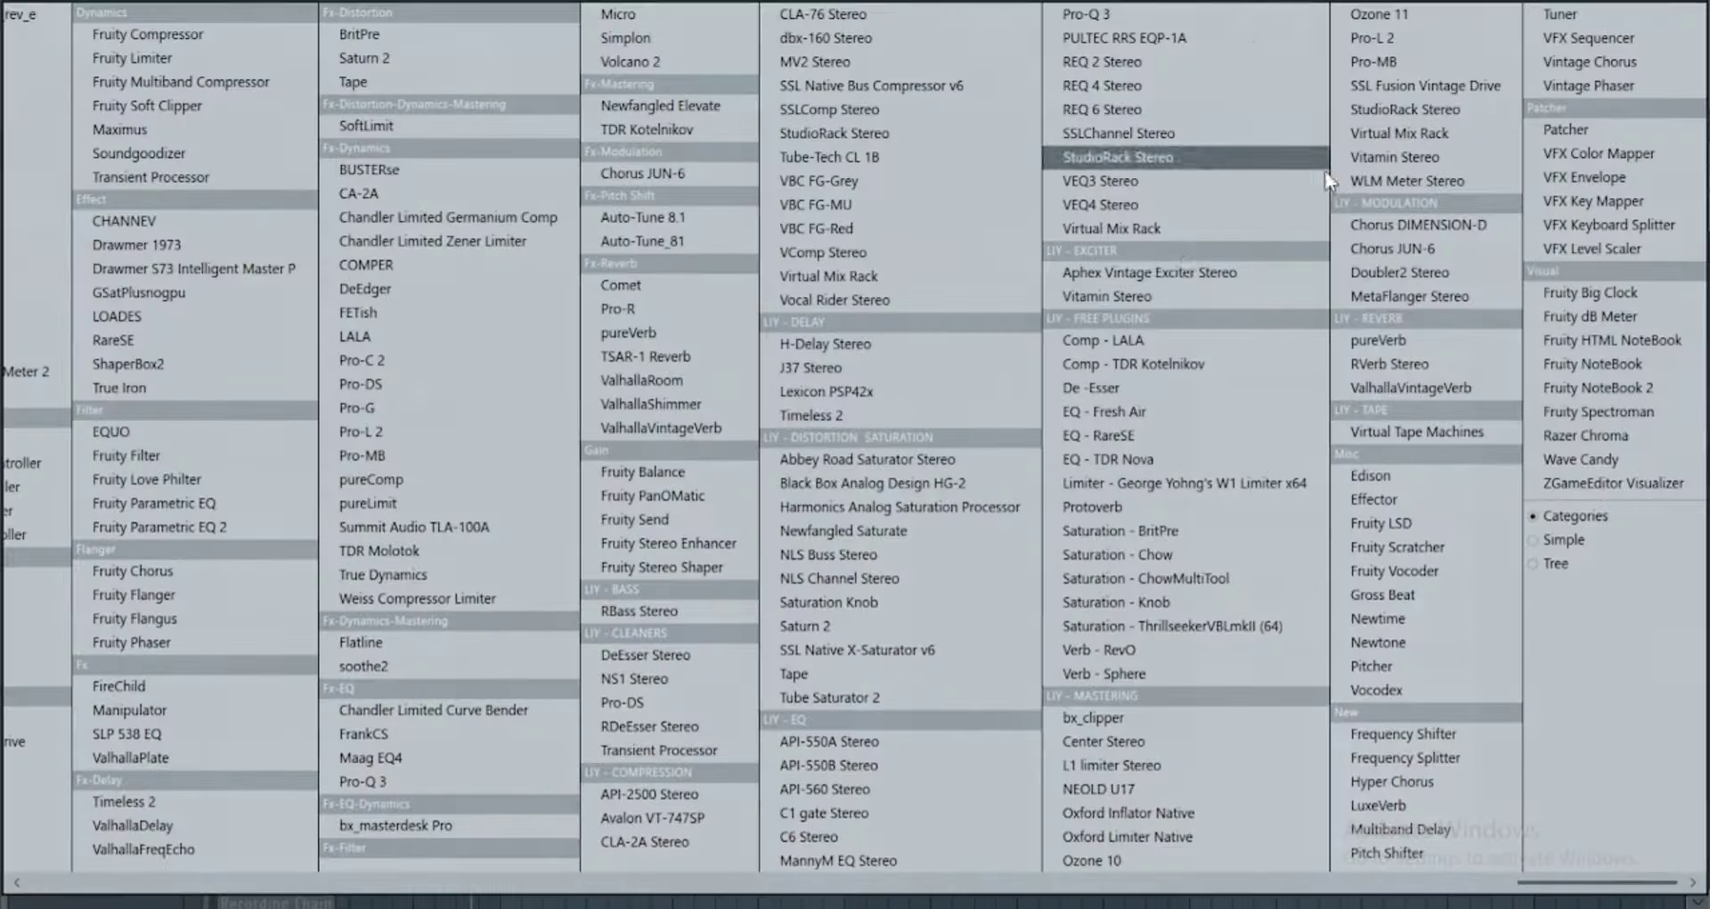
left_click(1174, 228)
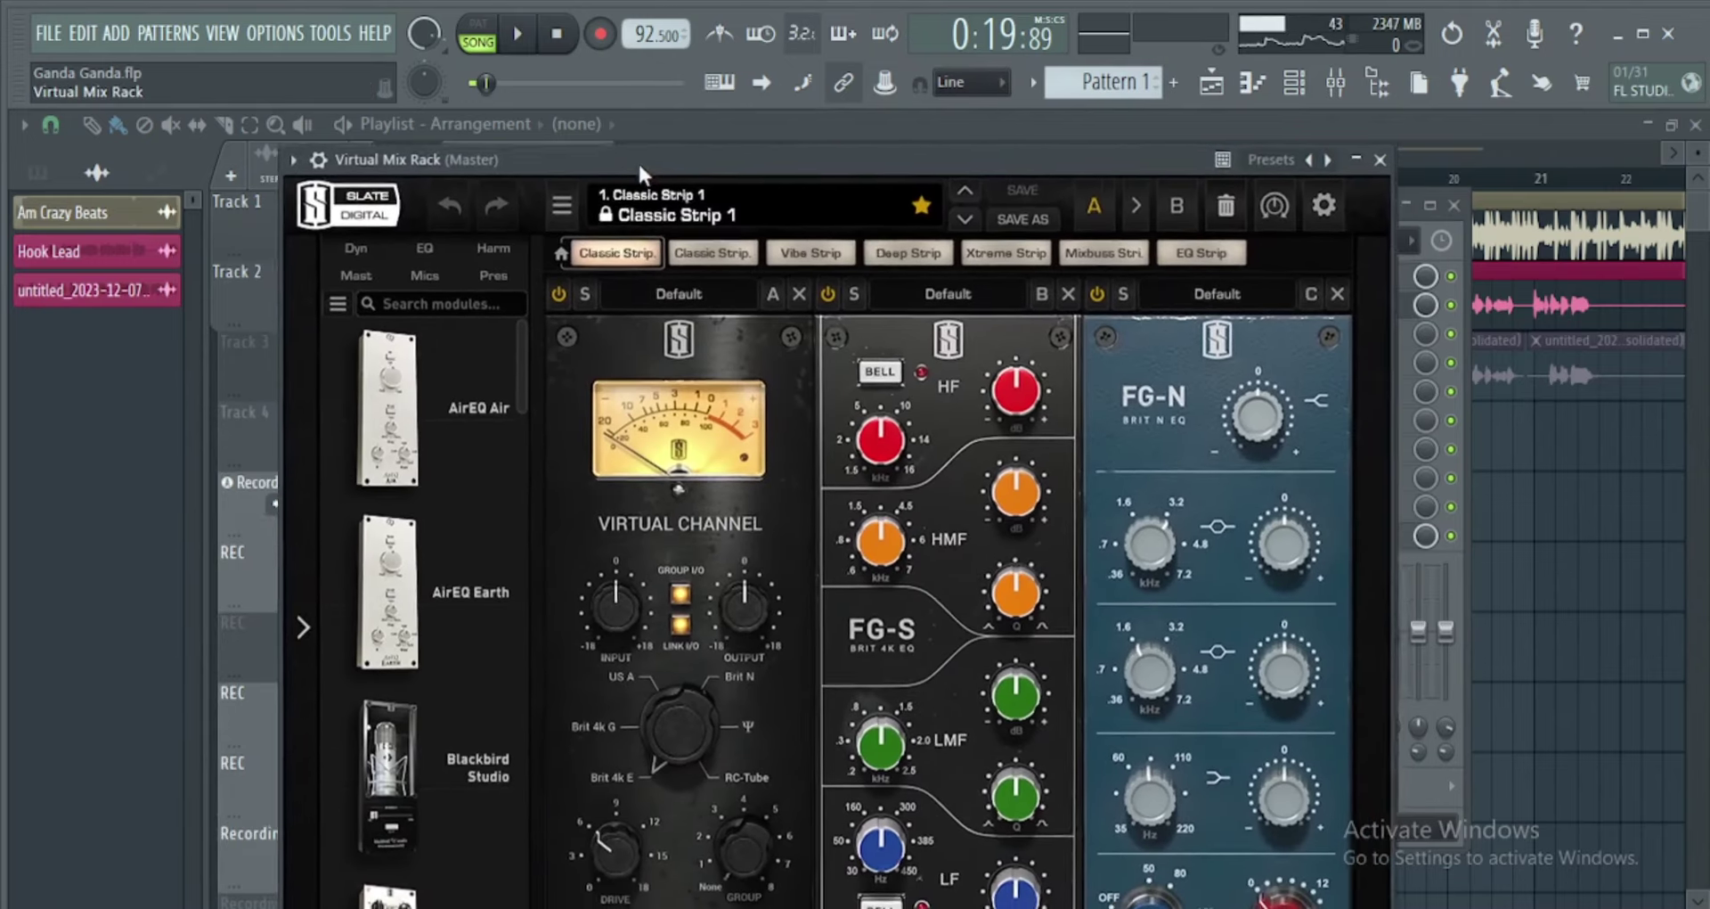
left_click_drag(638, 160, 645, 123)
Step: Empty the rack, put the VCC Channel module in slot 1, and switch the rack on while playing
left_click(1227, 171)
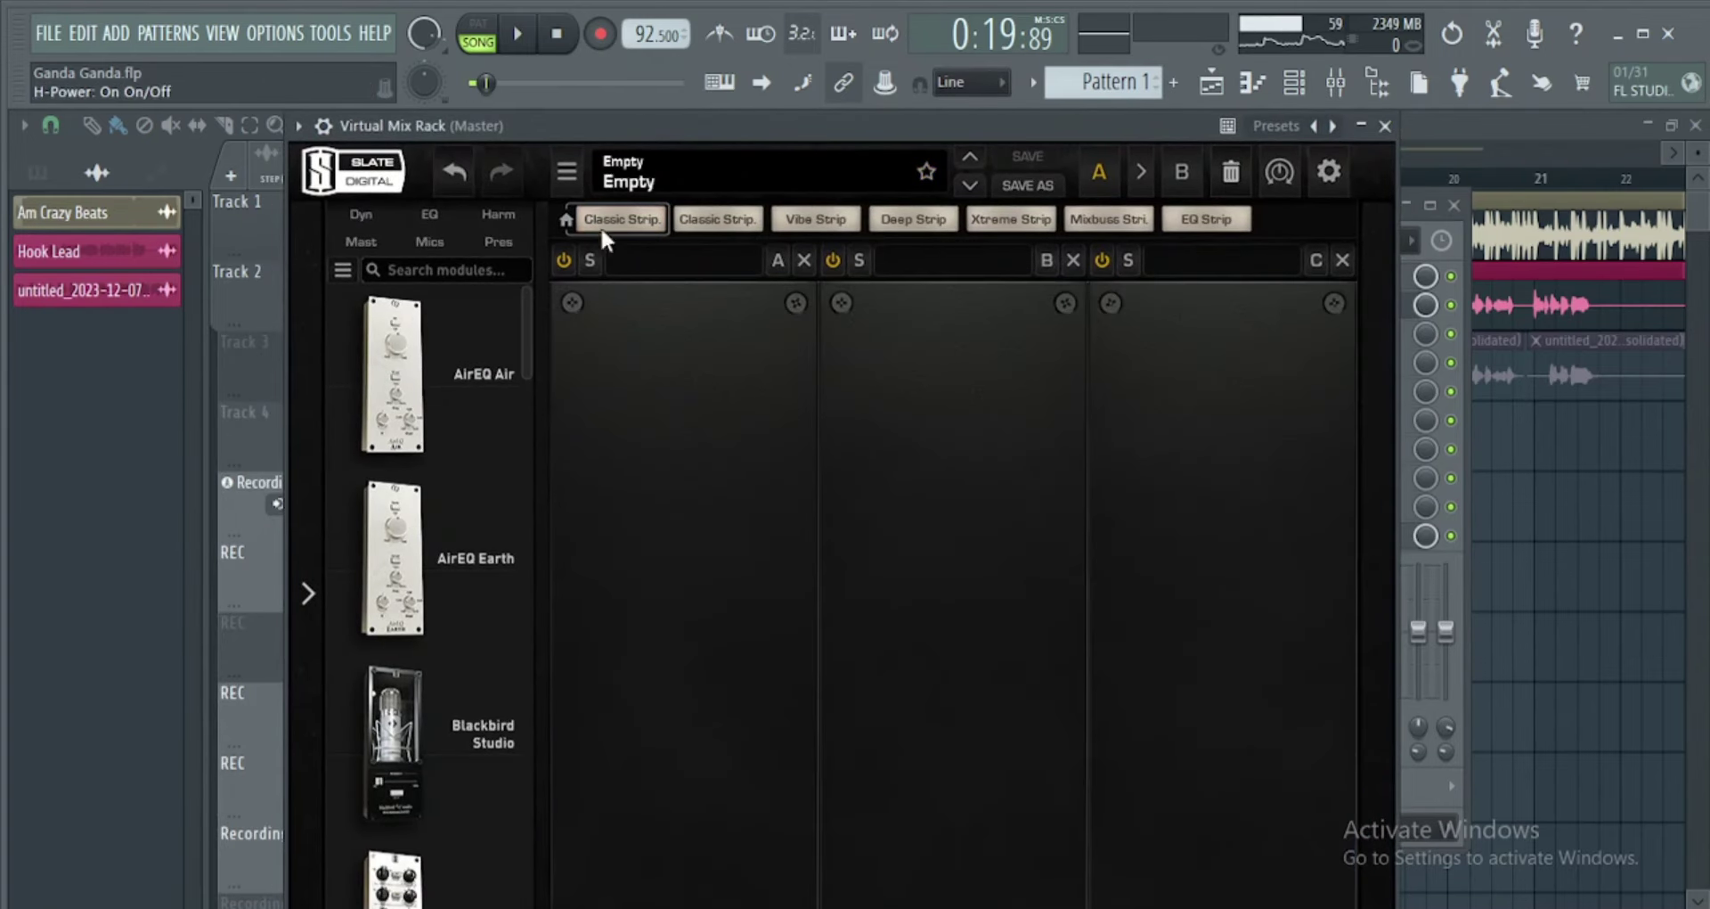
left_click(498, 214)
left_click_drag(396, 746, 682, 721)
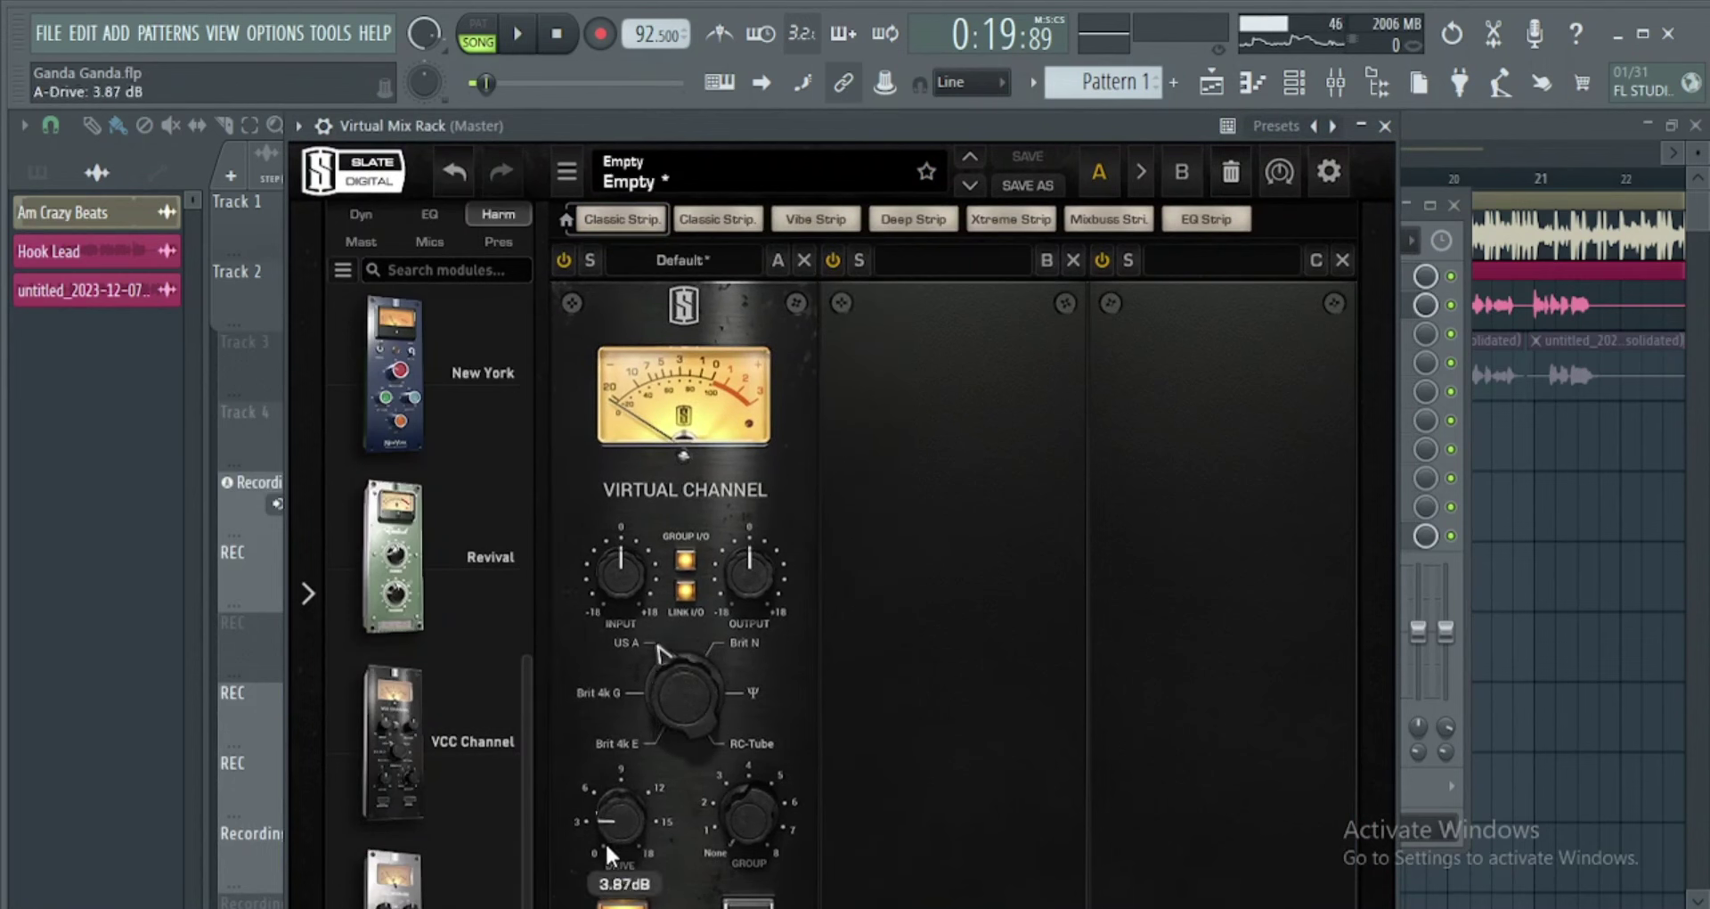
left_click(512, 34)
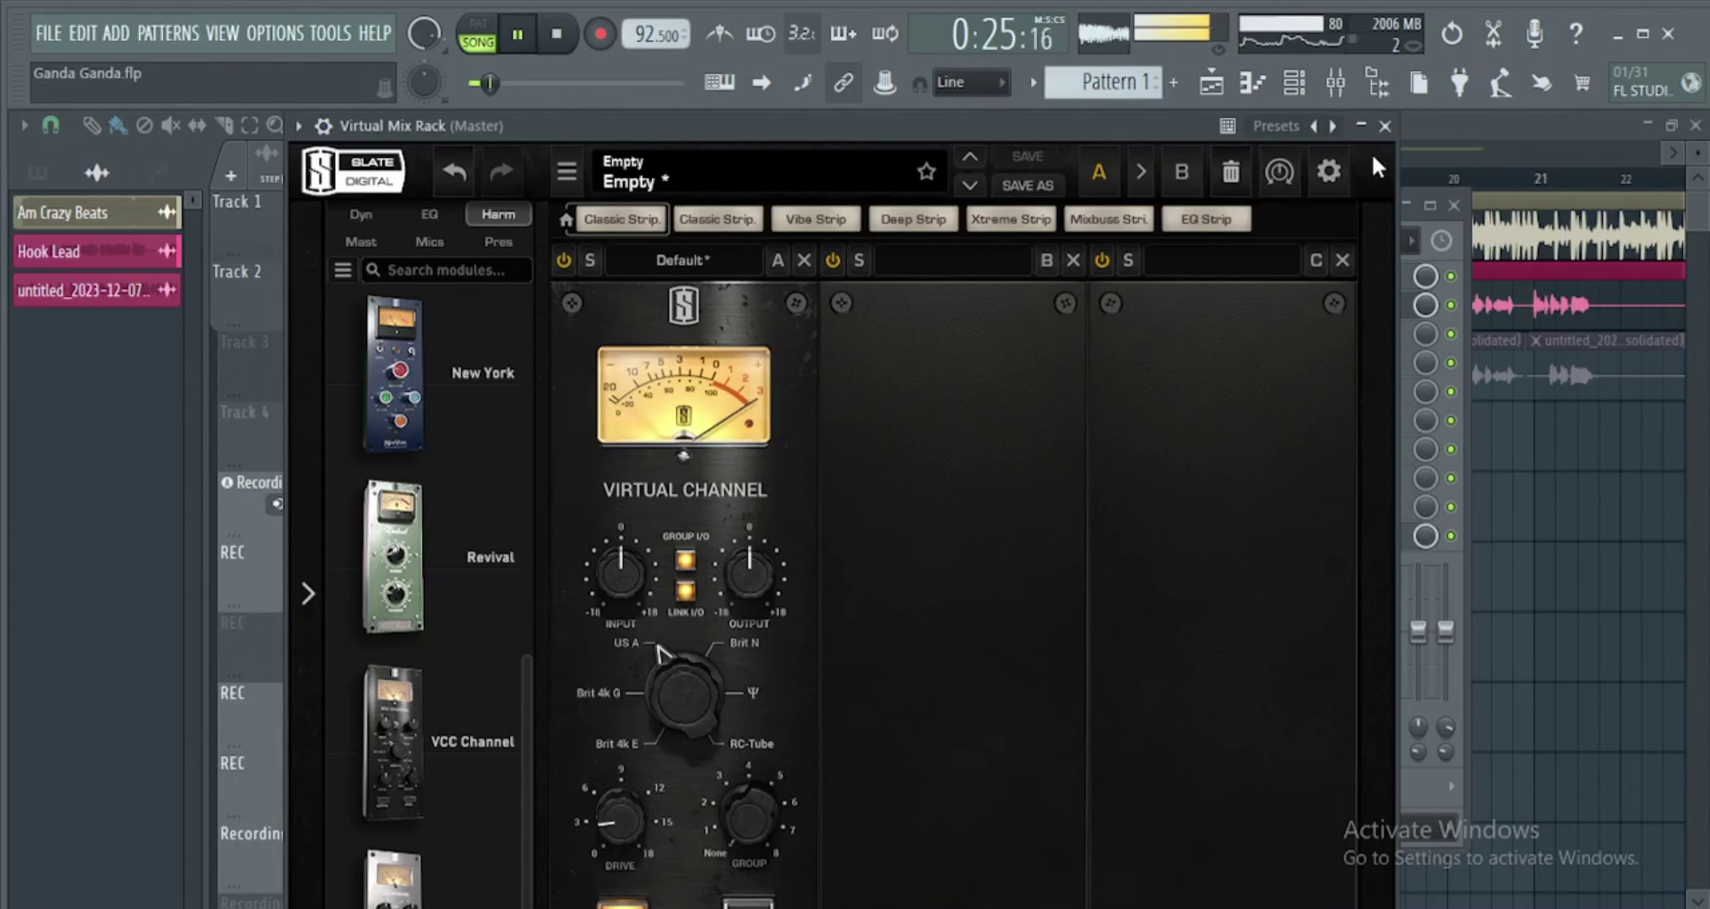
left_click(331, 132)
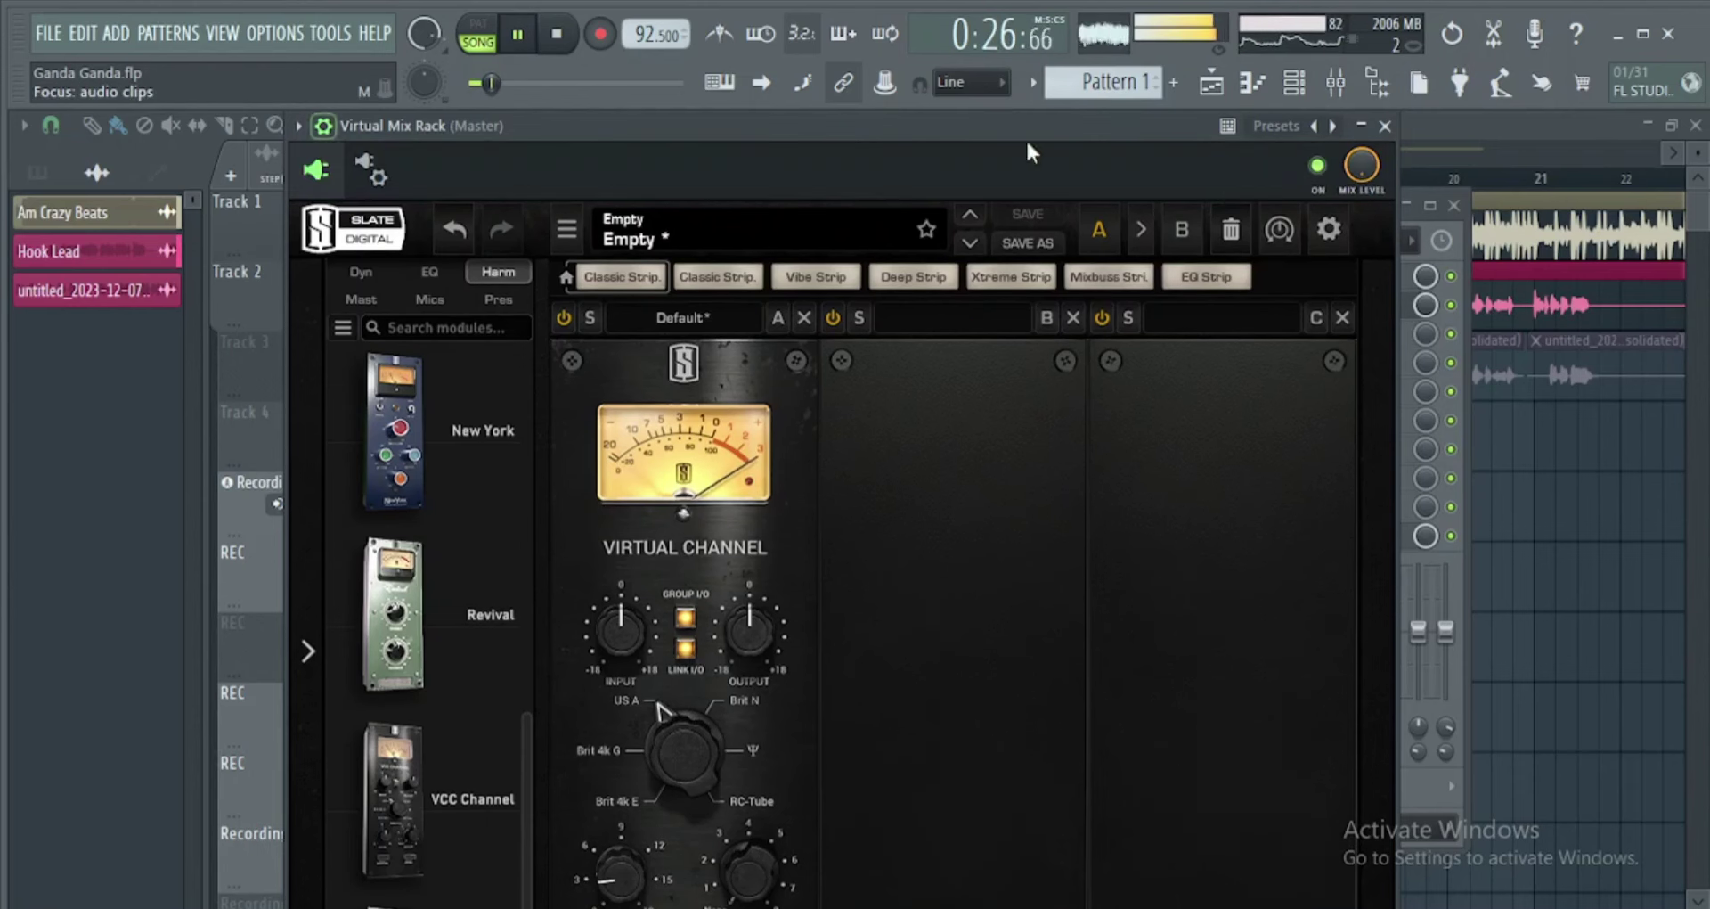
left_click(1319, 169)
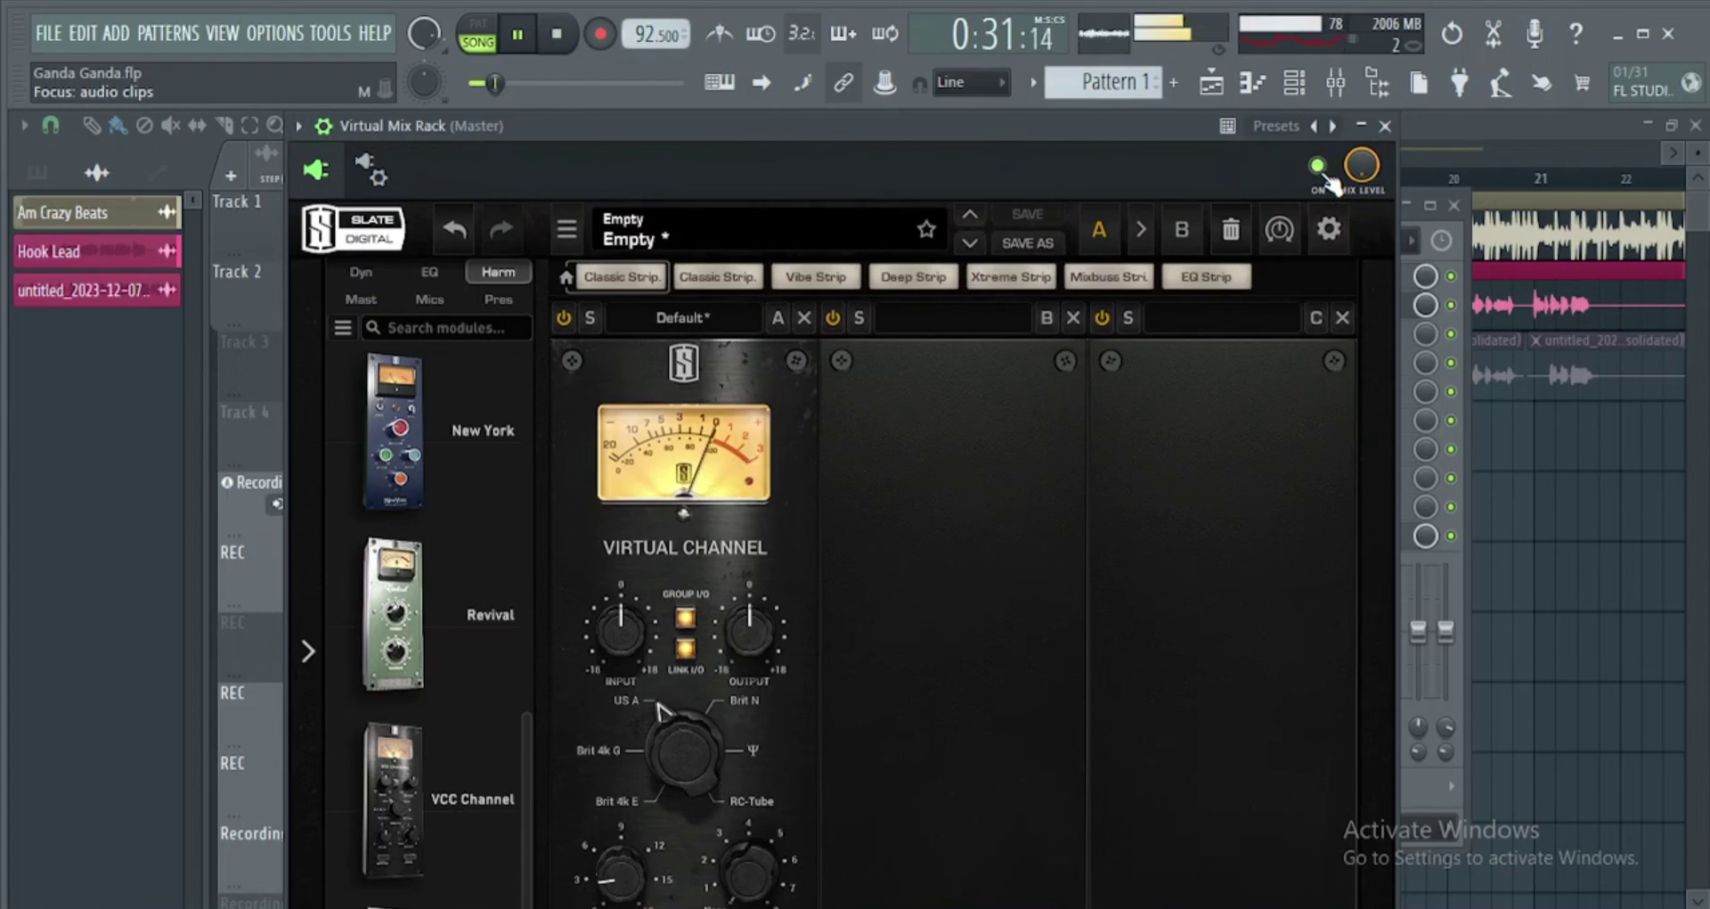
key("space")
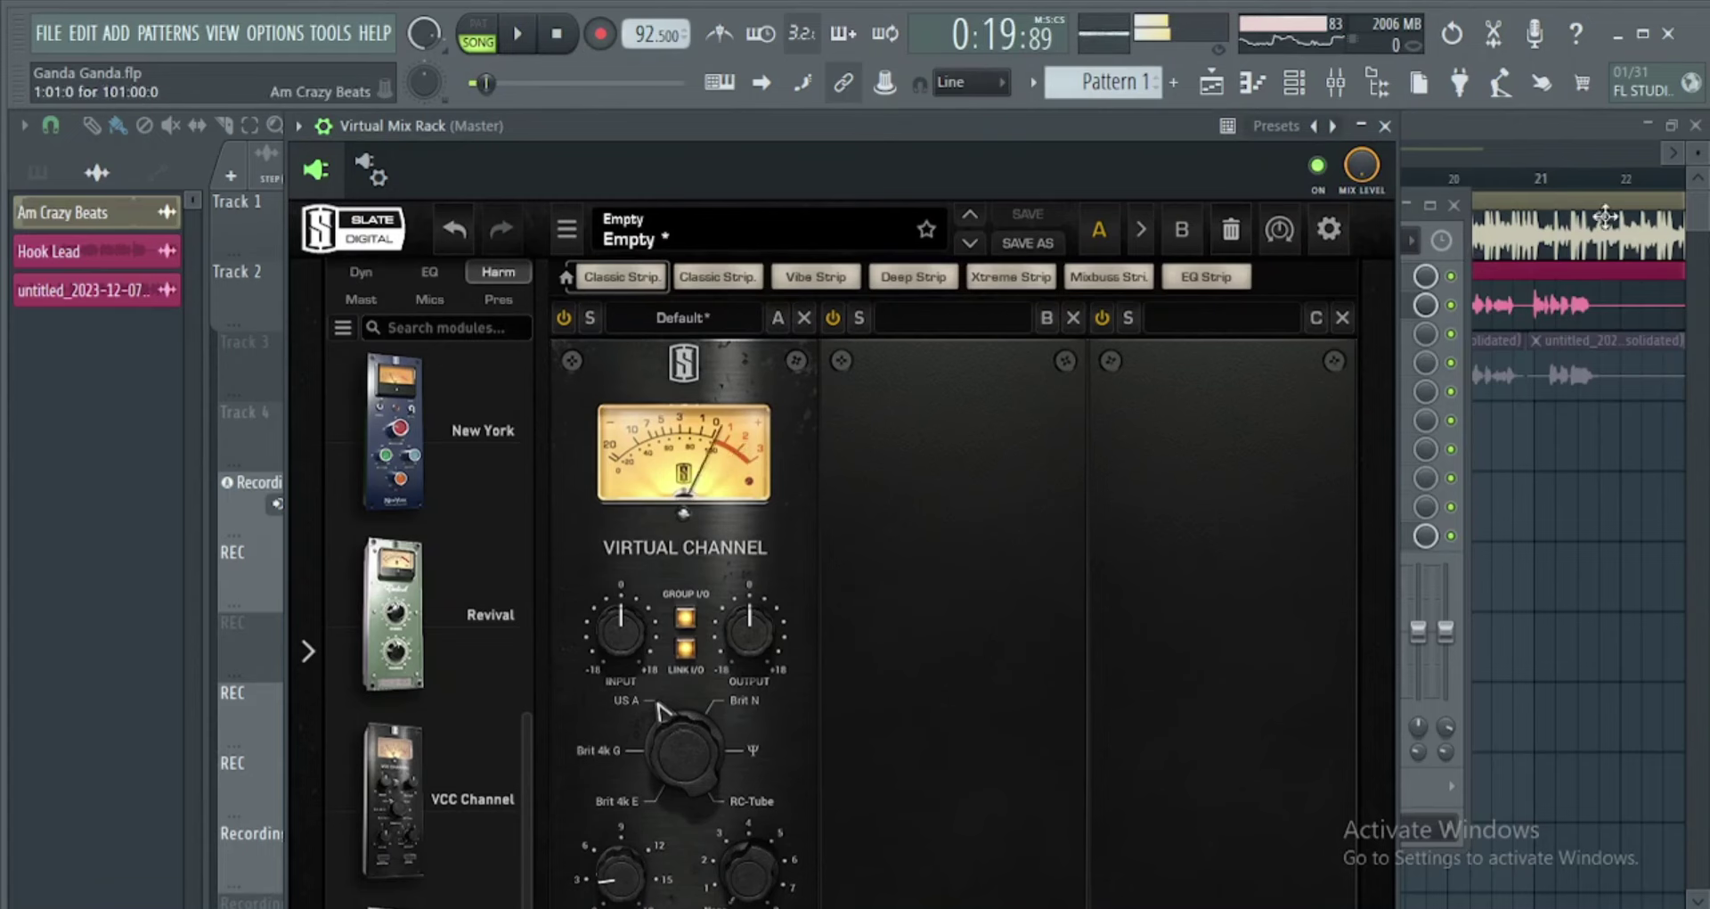
Step: Load VBC FG-Grey into Master slot 3 on the 06 Mix Squasher HP preset
left_click(1385, 125)
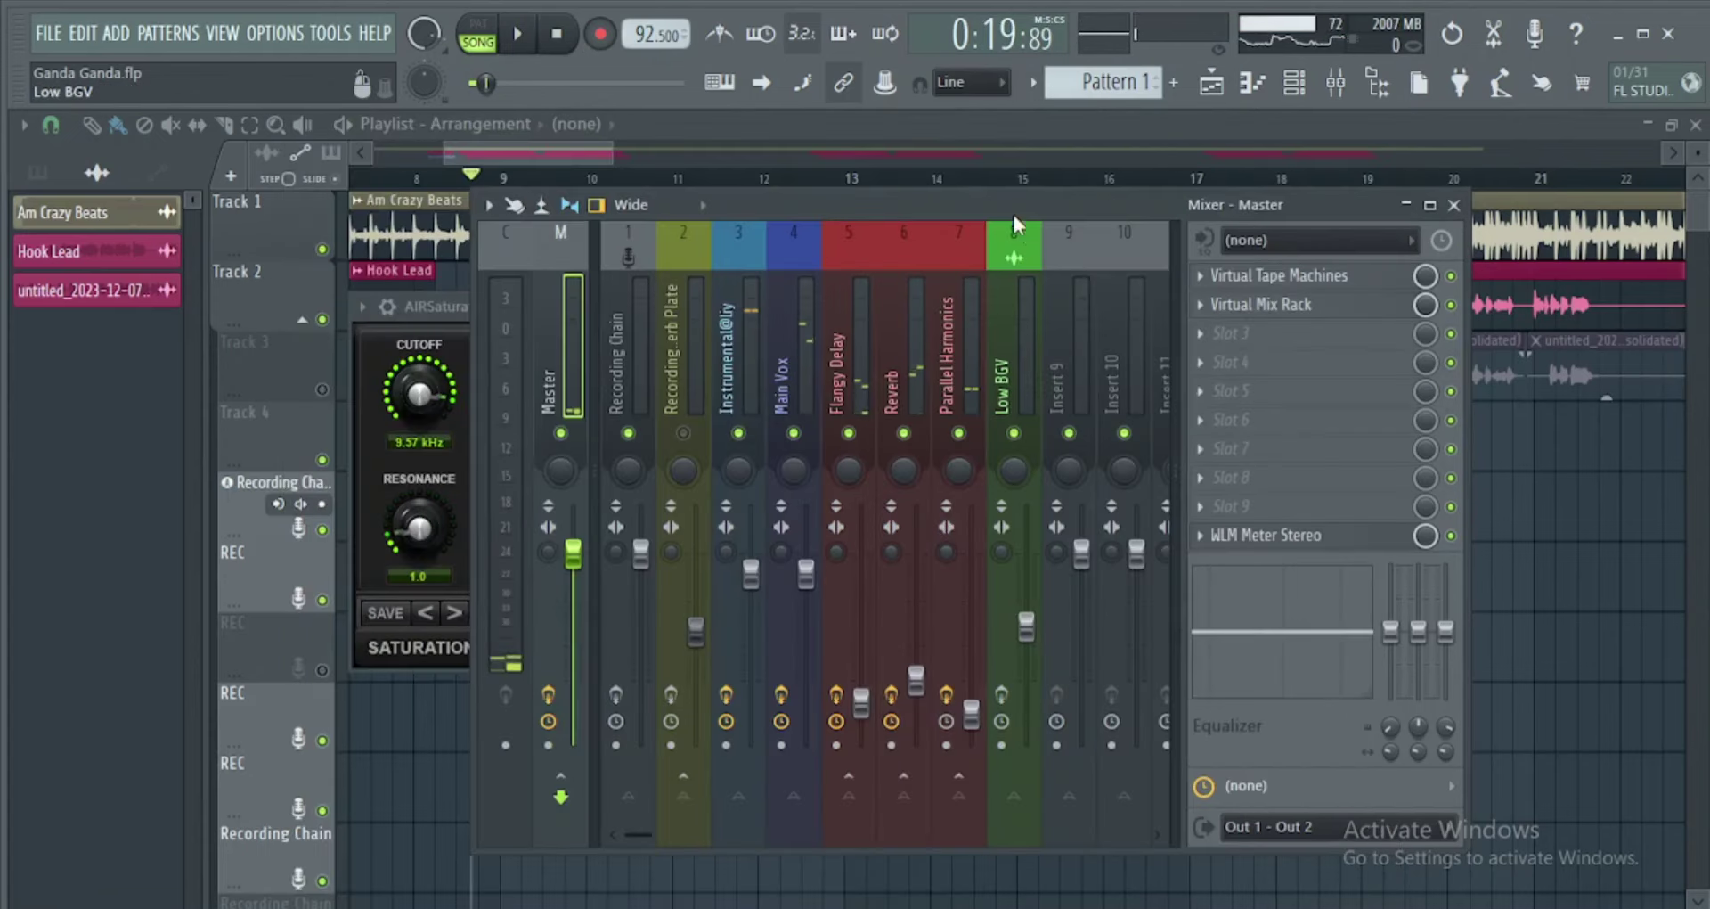
left_click_drag(1010, 220, 980, 178)
left_click(1188, 312)
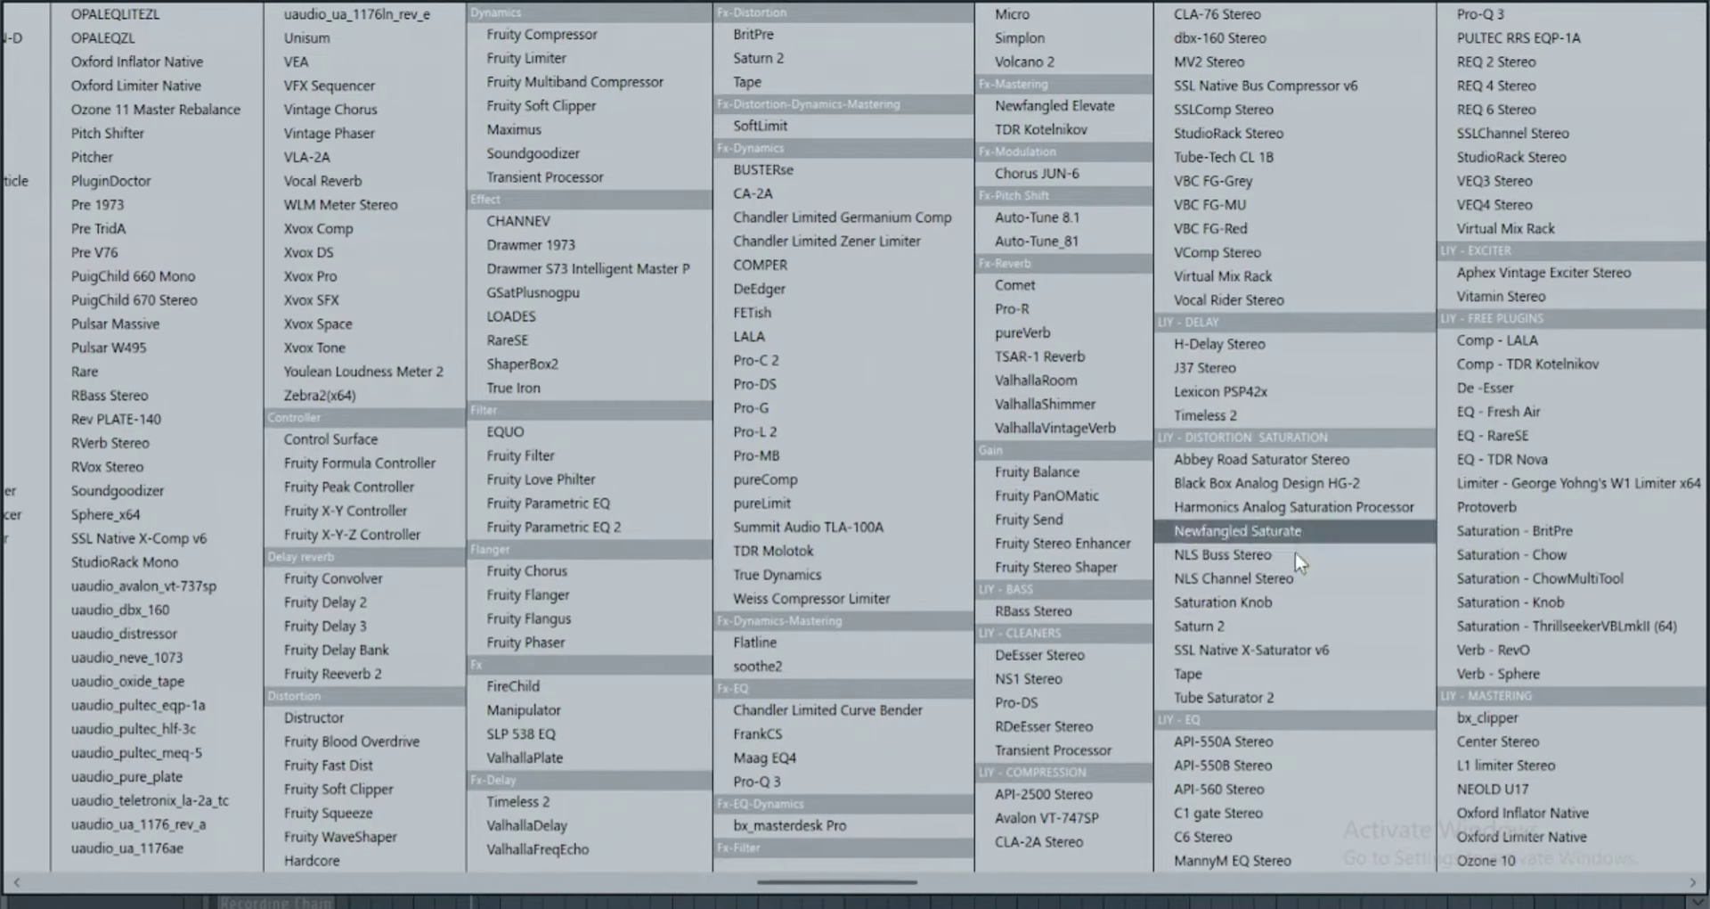
left_click(1247, 181)
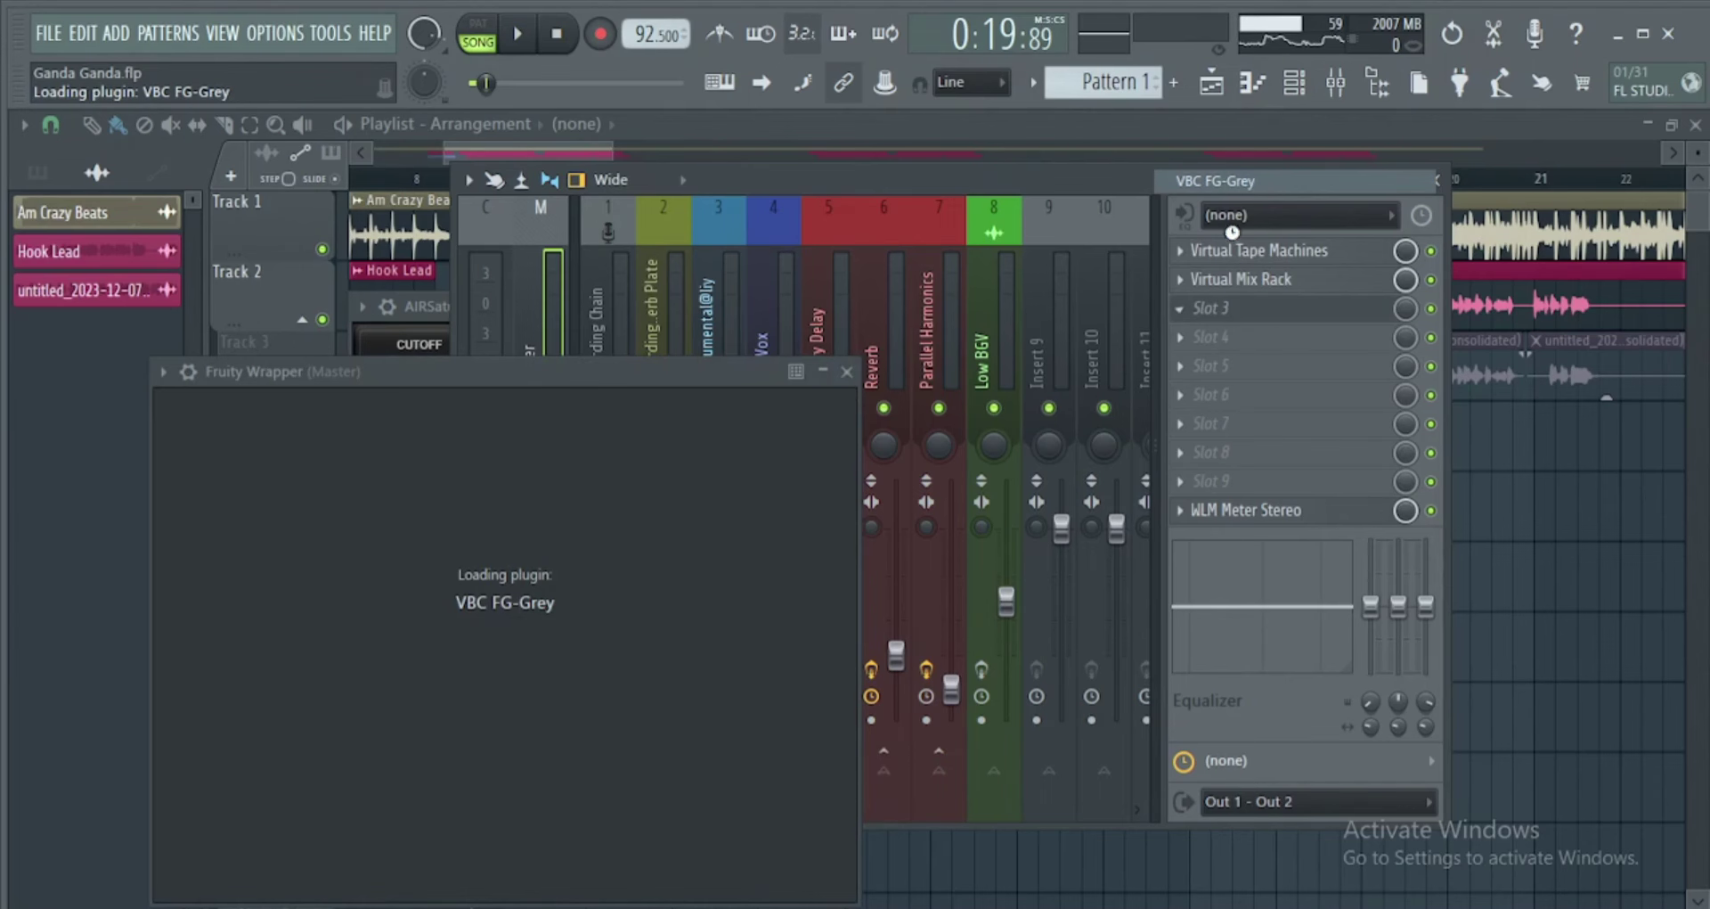
left_click(956, 420)
left_click(956, 420)
left_click(956, 420)
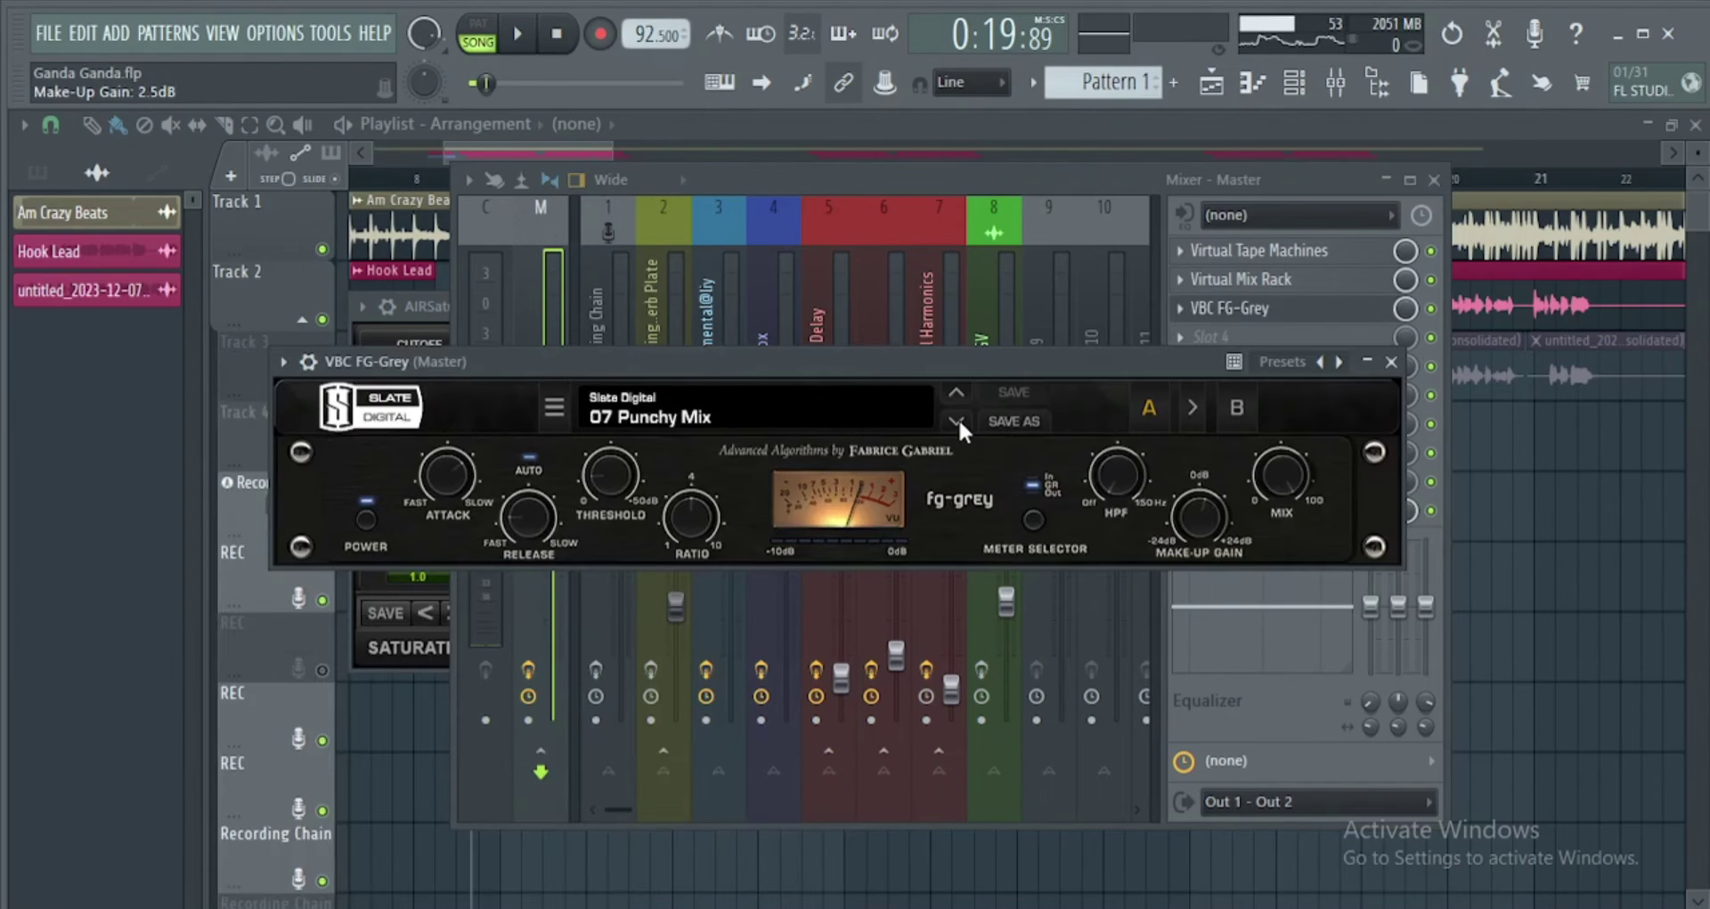
left_click(953, 417)
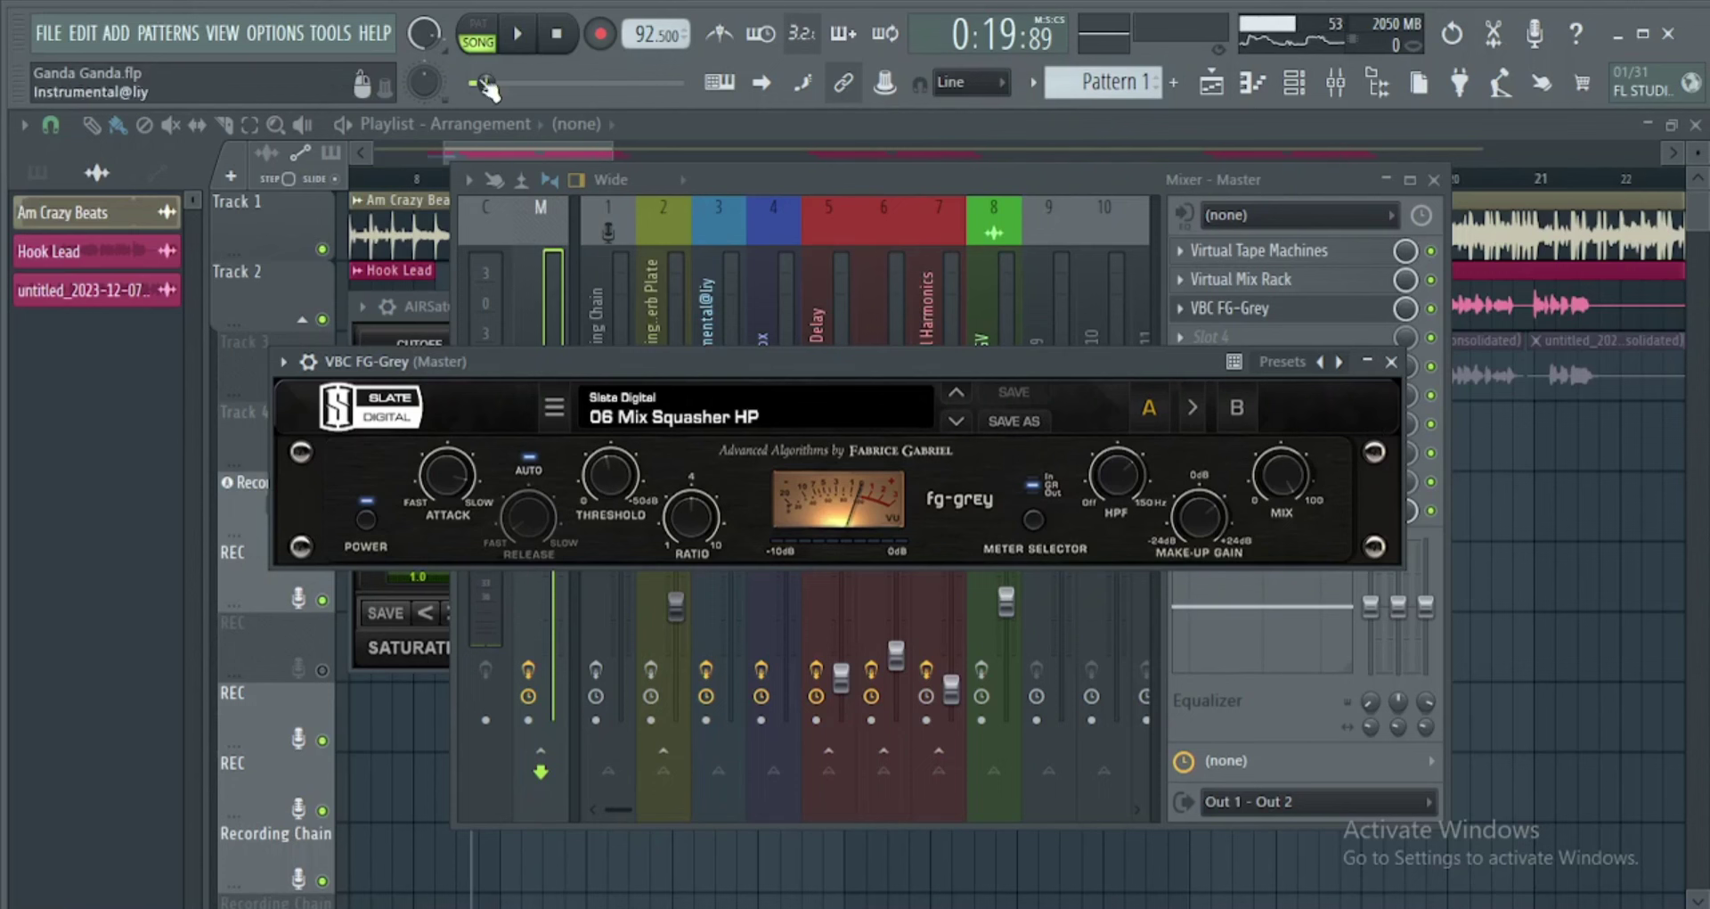
Step: Set the compressor mix to 60% and threshold to -24.6dB, auditioning during playback
left_click(517, 34)
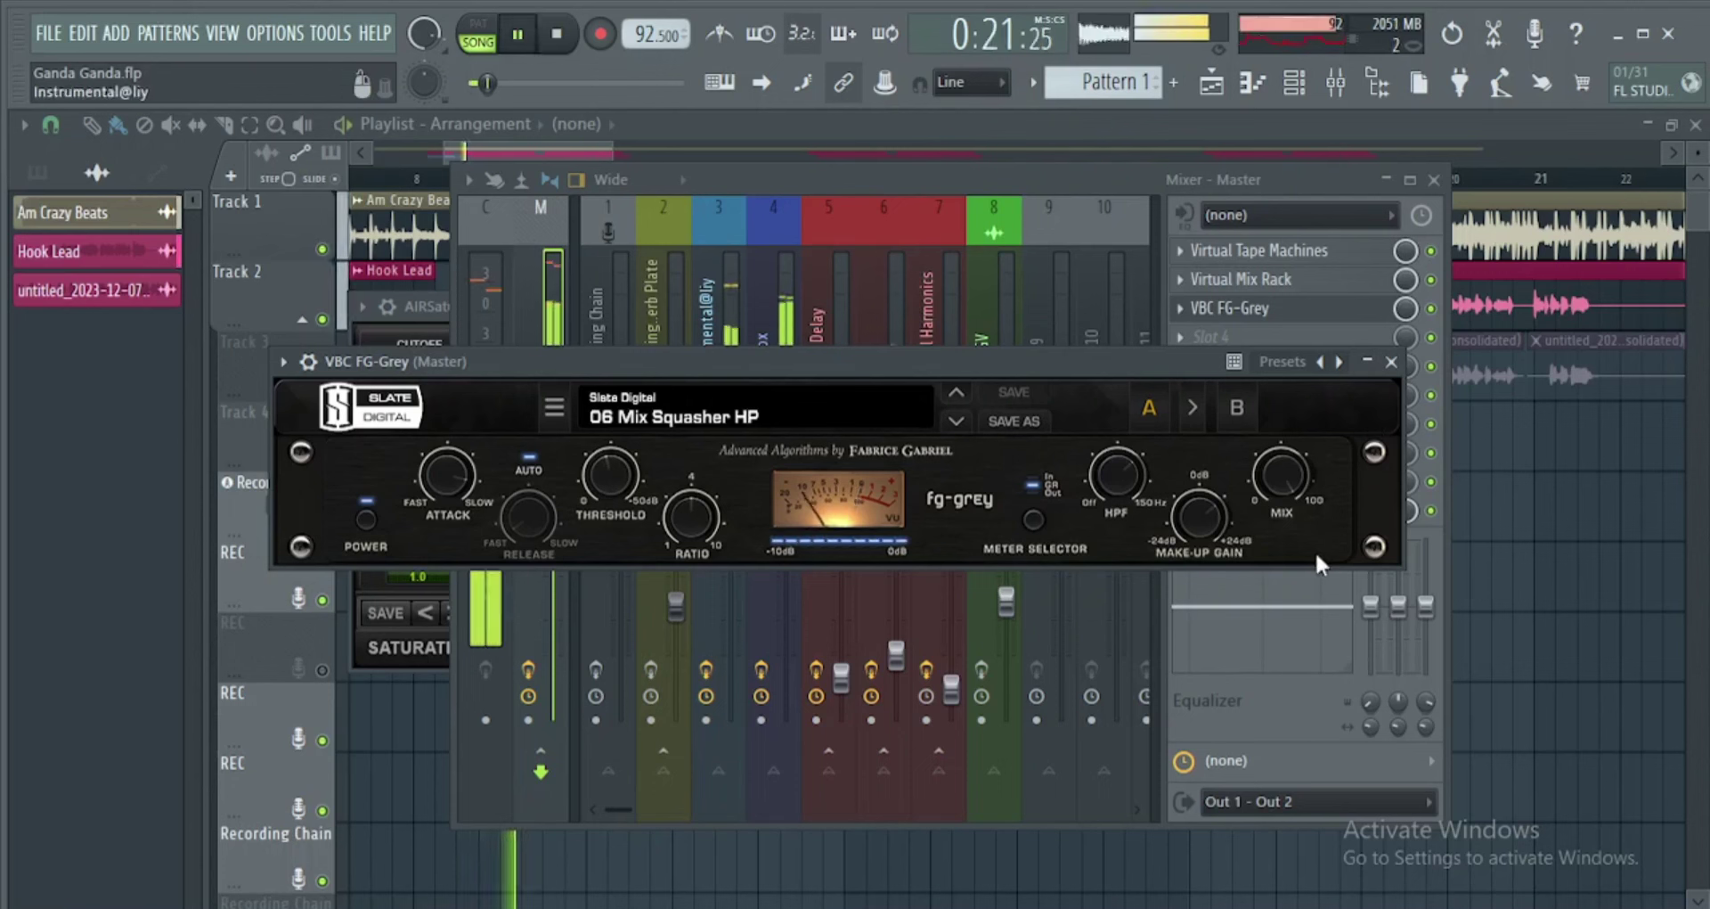
left_click_drag(1281, 463, 1330, 824)
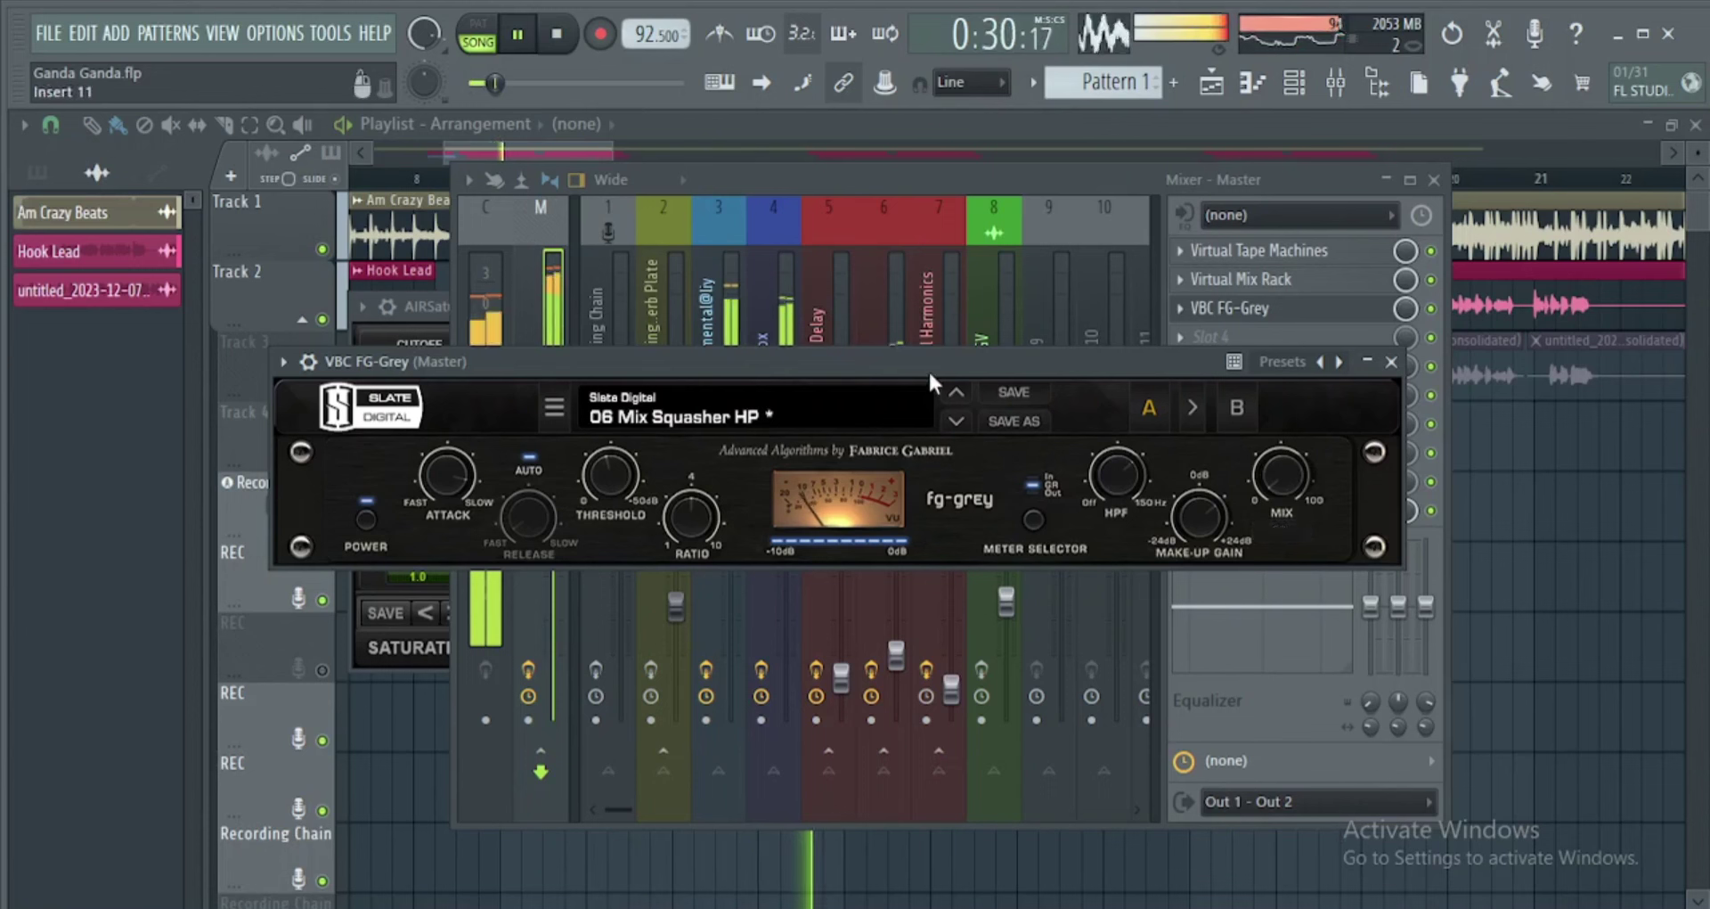
key("space")
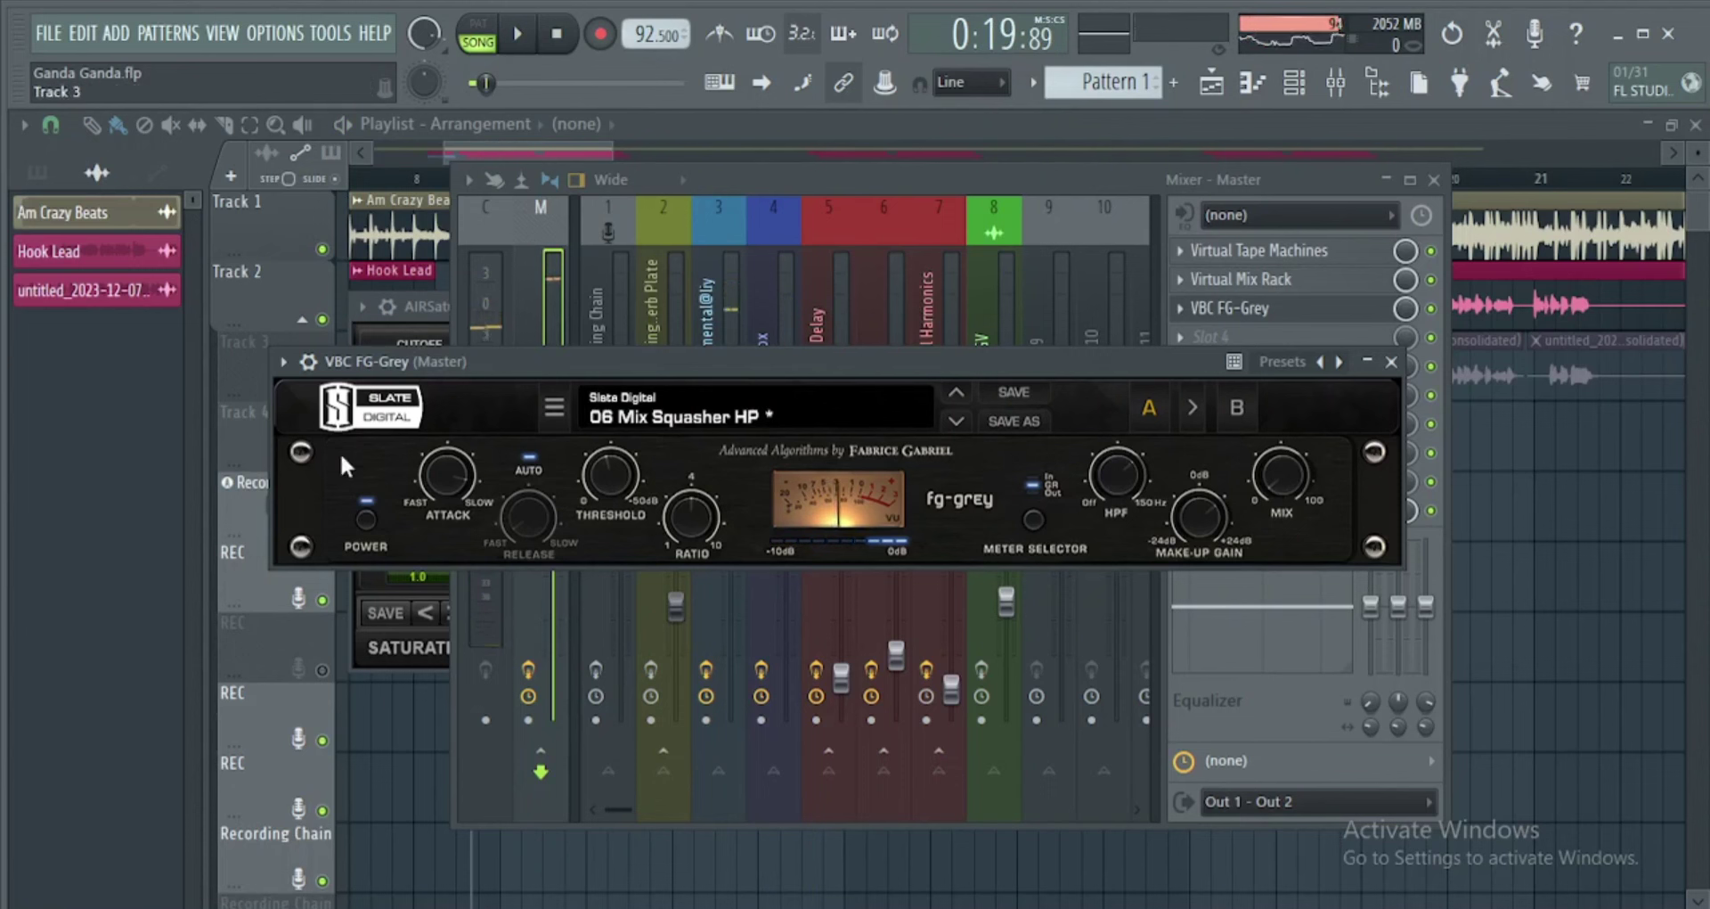
left_click_drag(611, 473, 607, 453)
key("space")
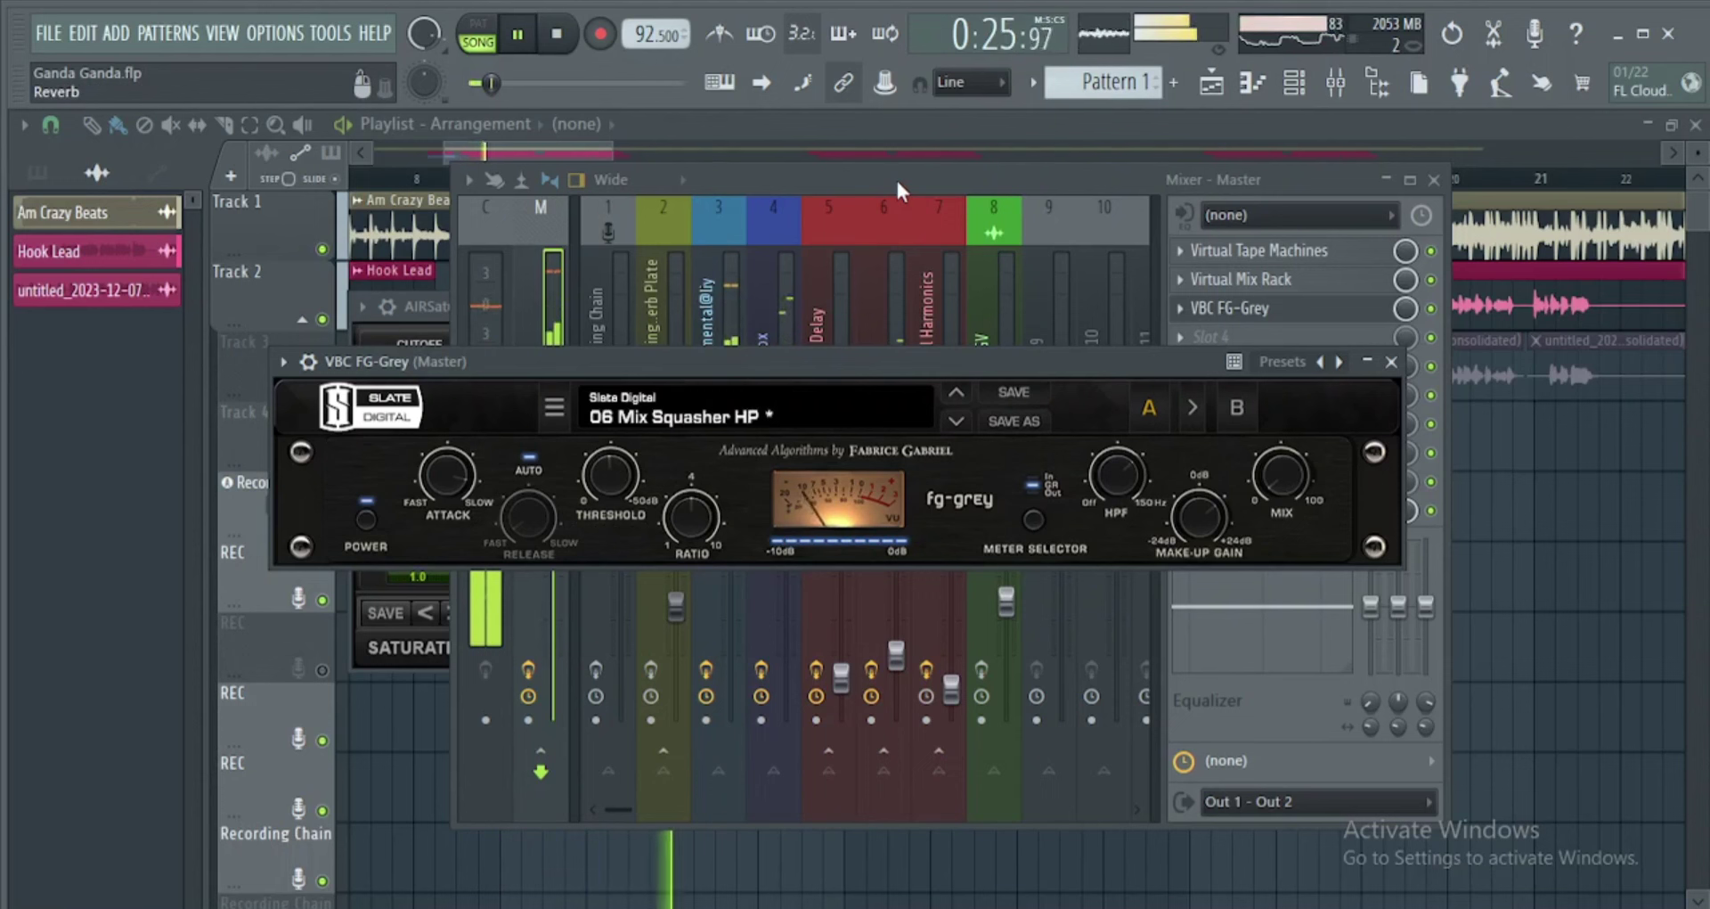
key("space")
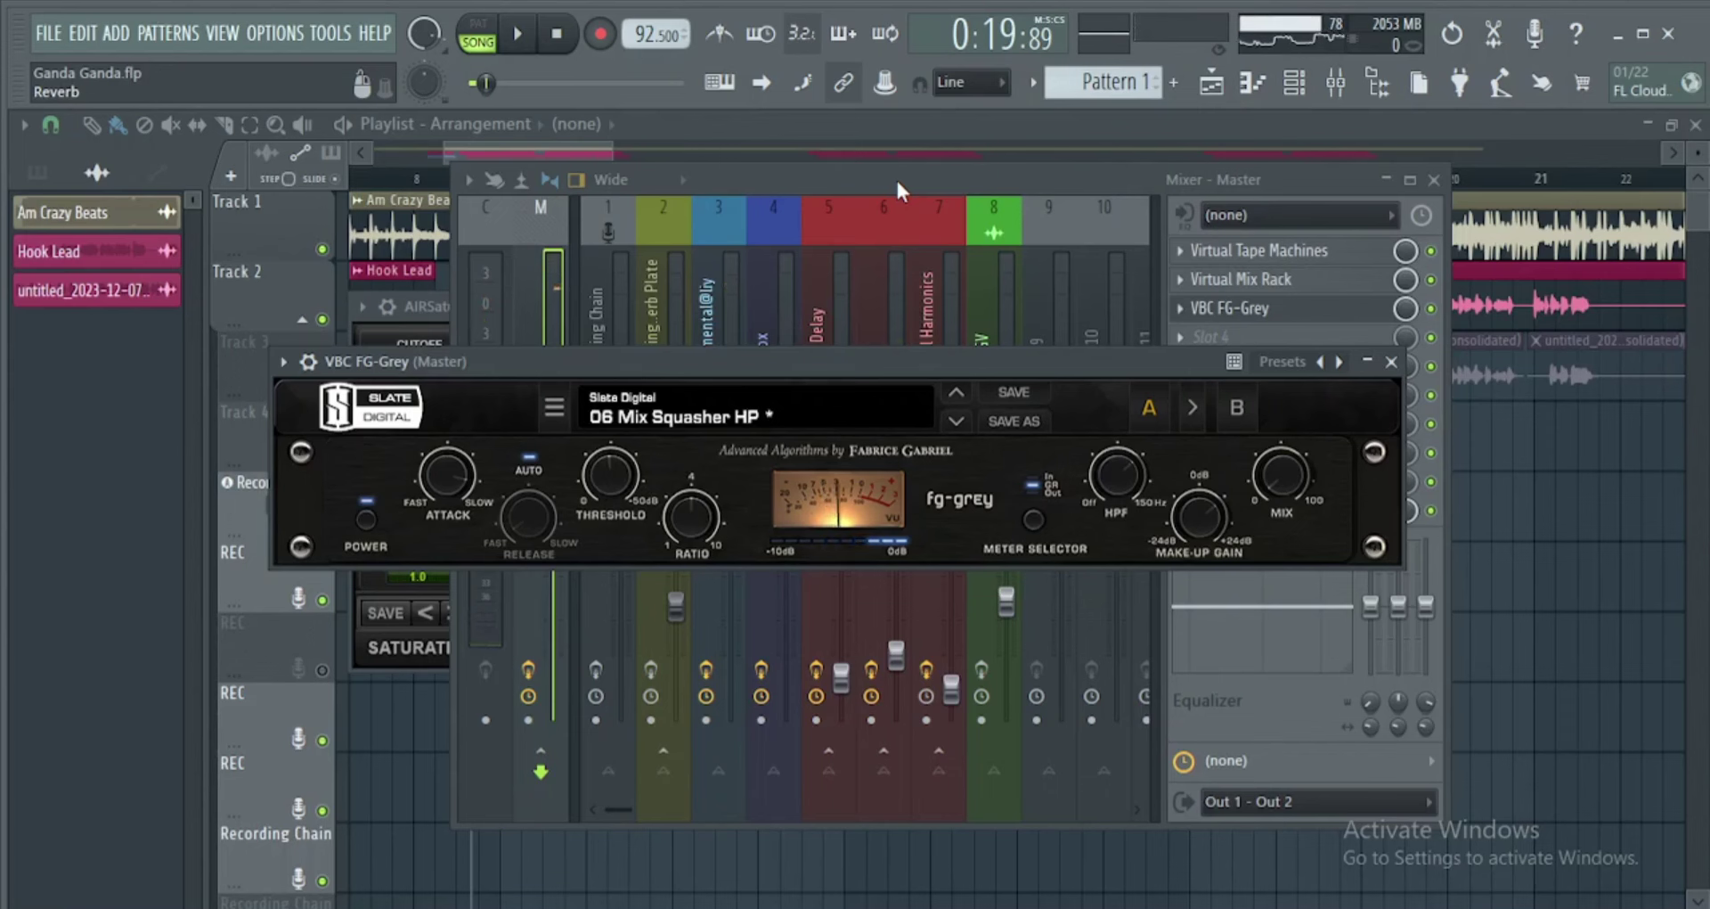
Step: Bring the mixer in front of FG-Grey and play the processed master, stopping at 0:19:89
left_click(897, 179)
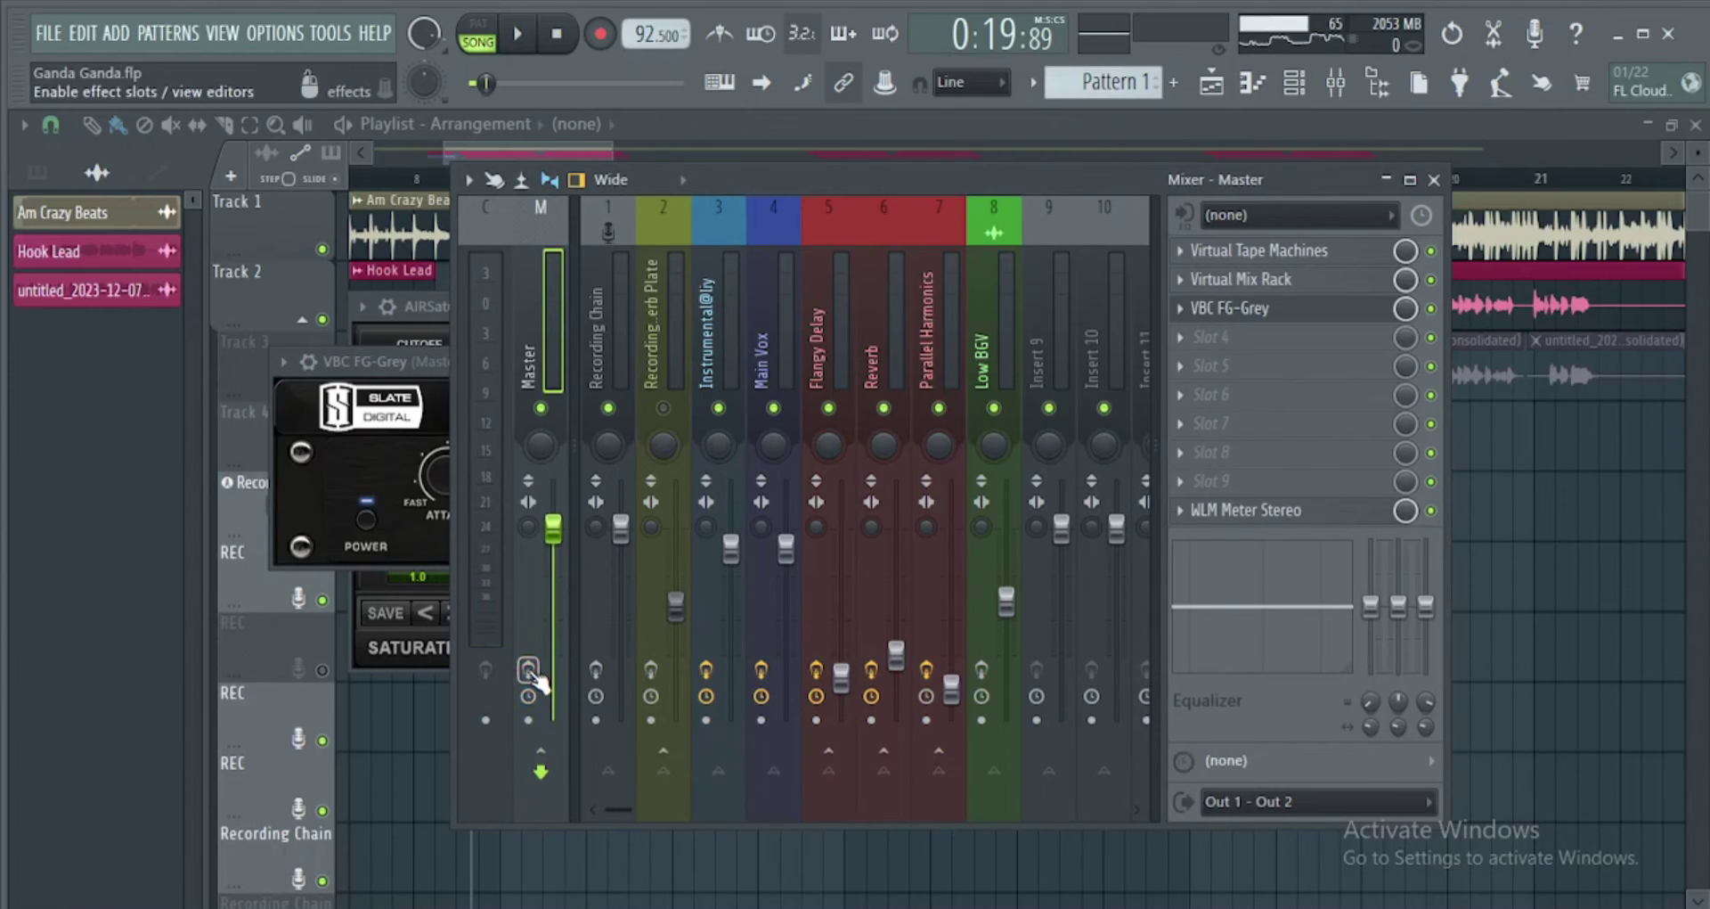
key("space")
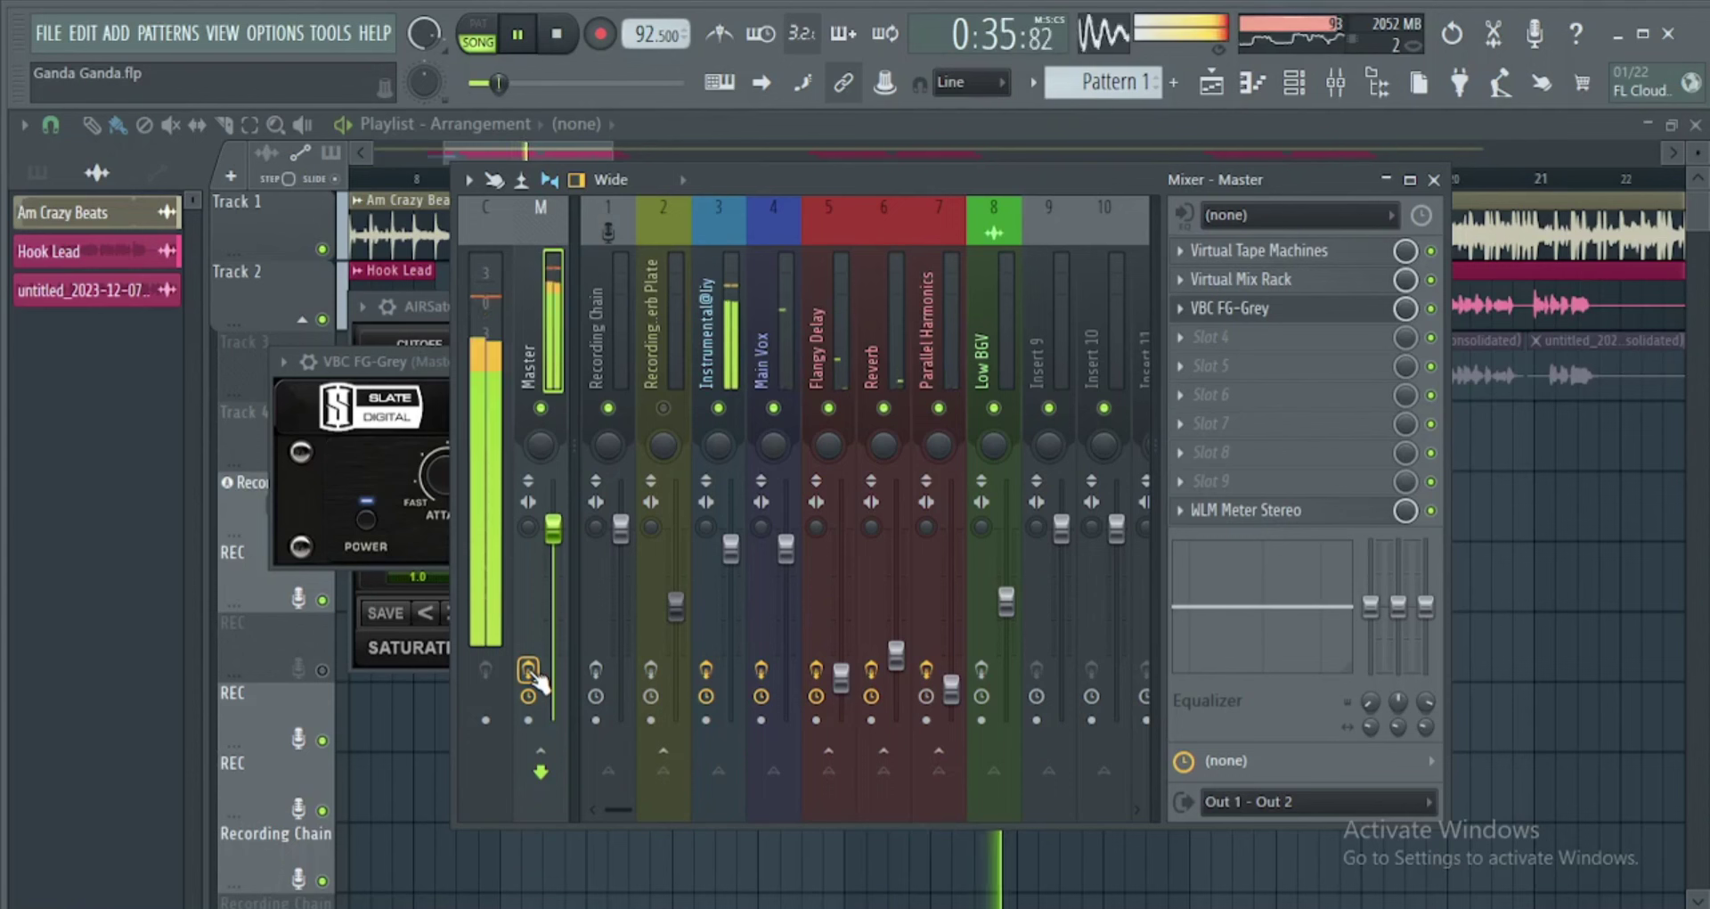
key("space")
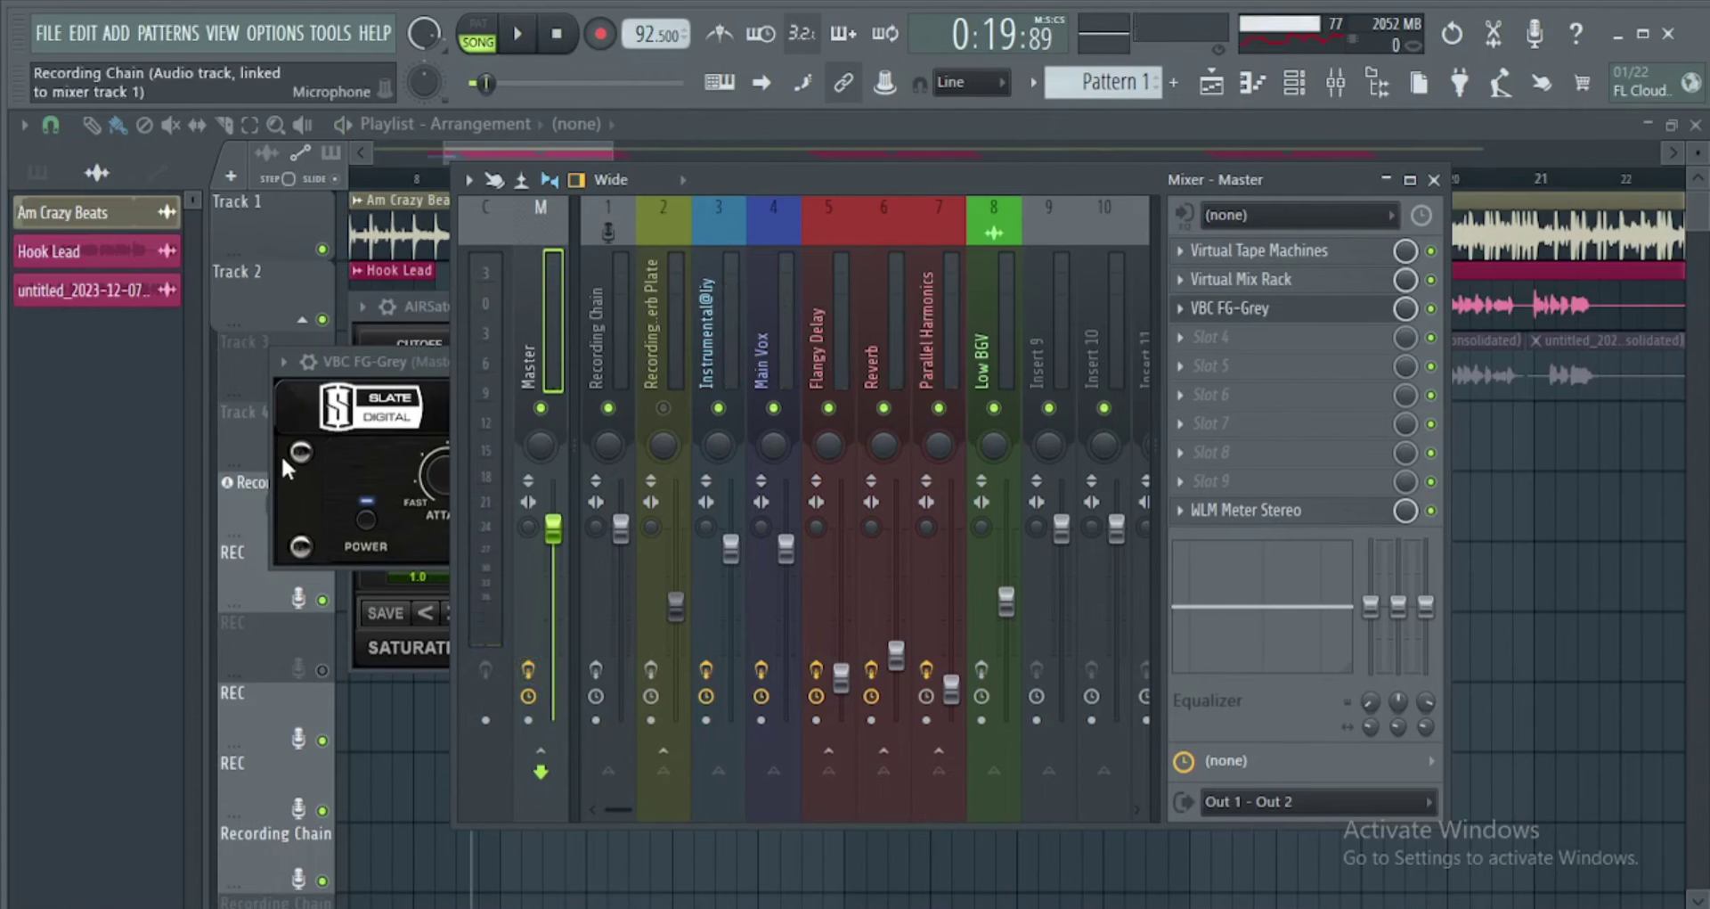
Step: Export the song as a WAV file named Ganda Ganda.wav
left_click(50, 35)
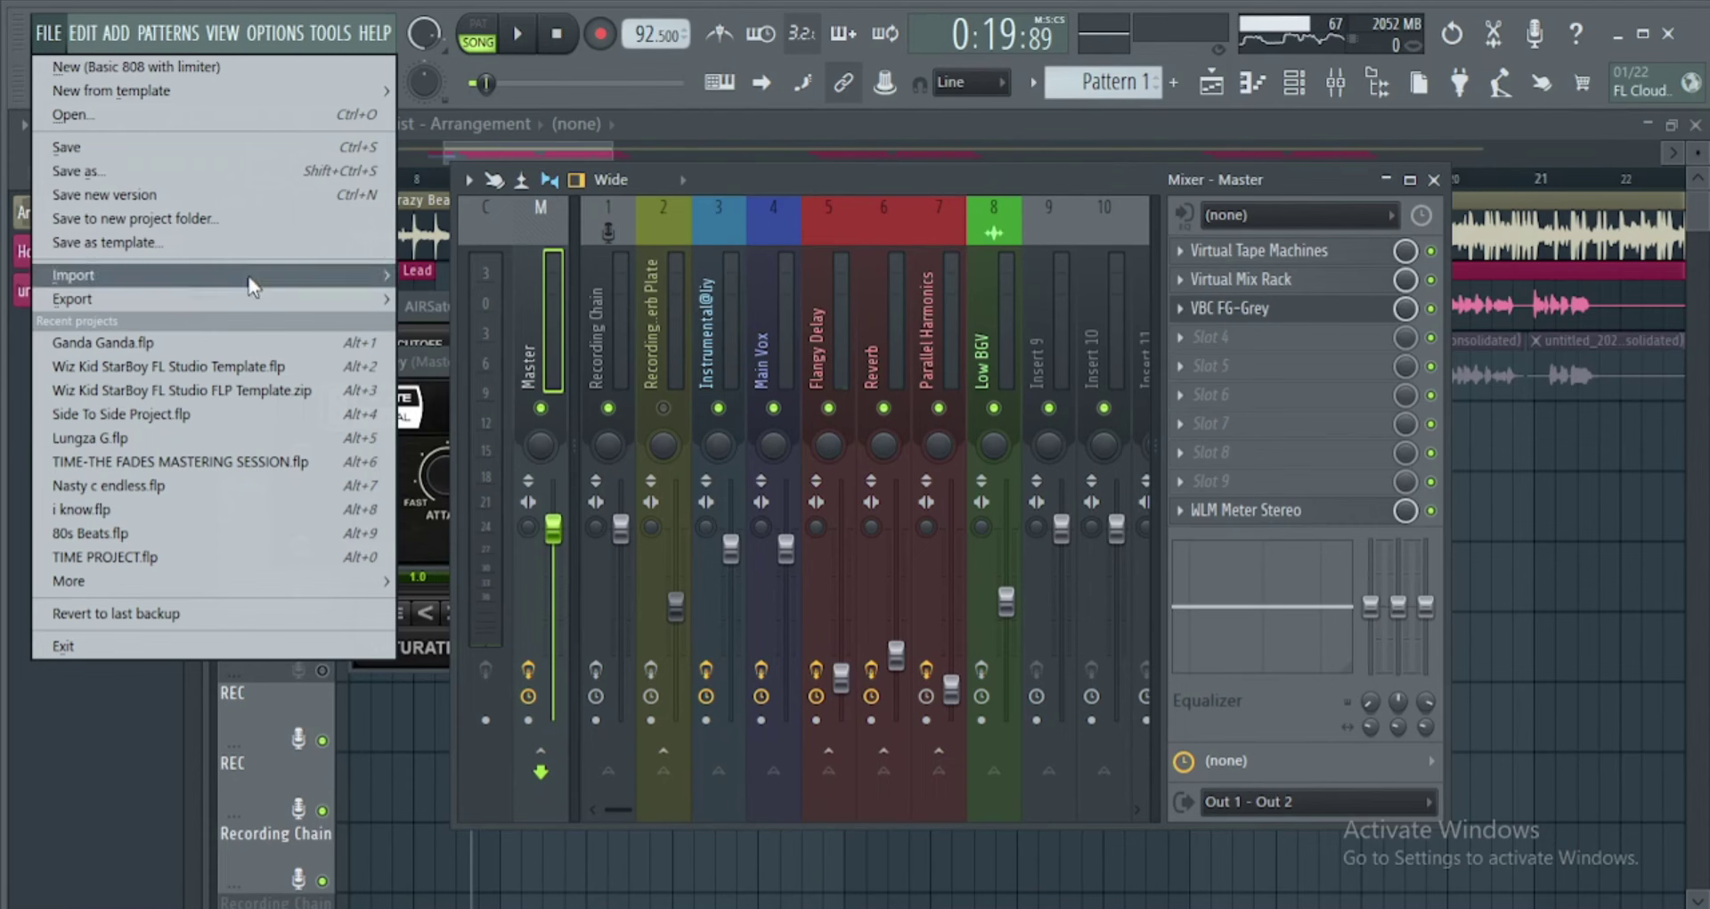
mouse_move(260, 303)
left_click(510, 318)
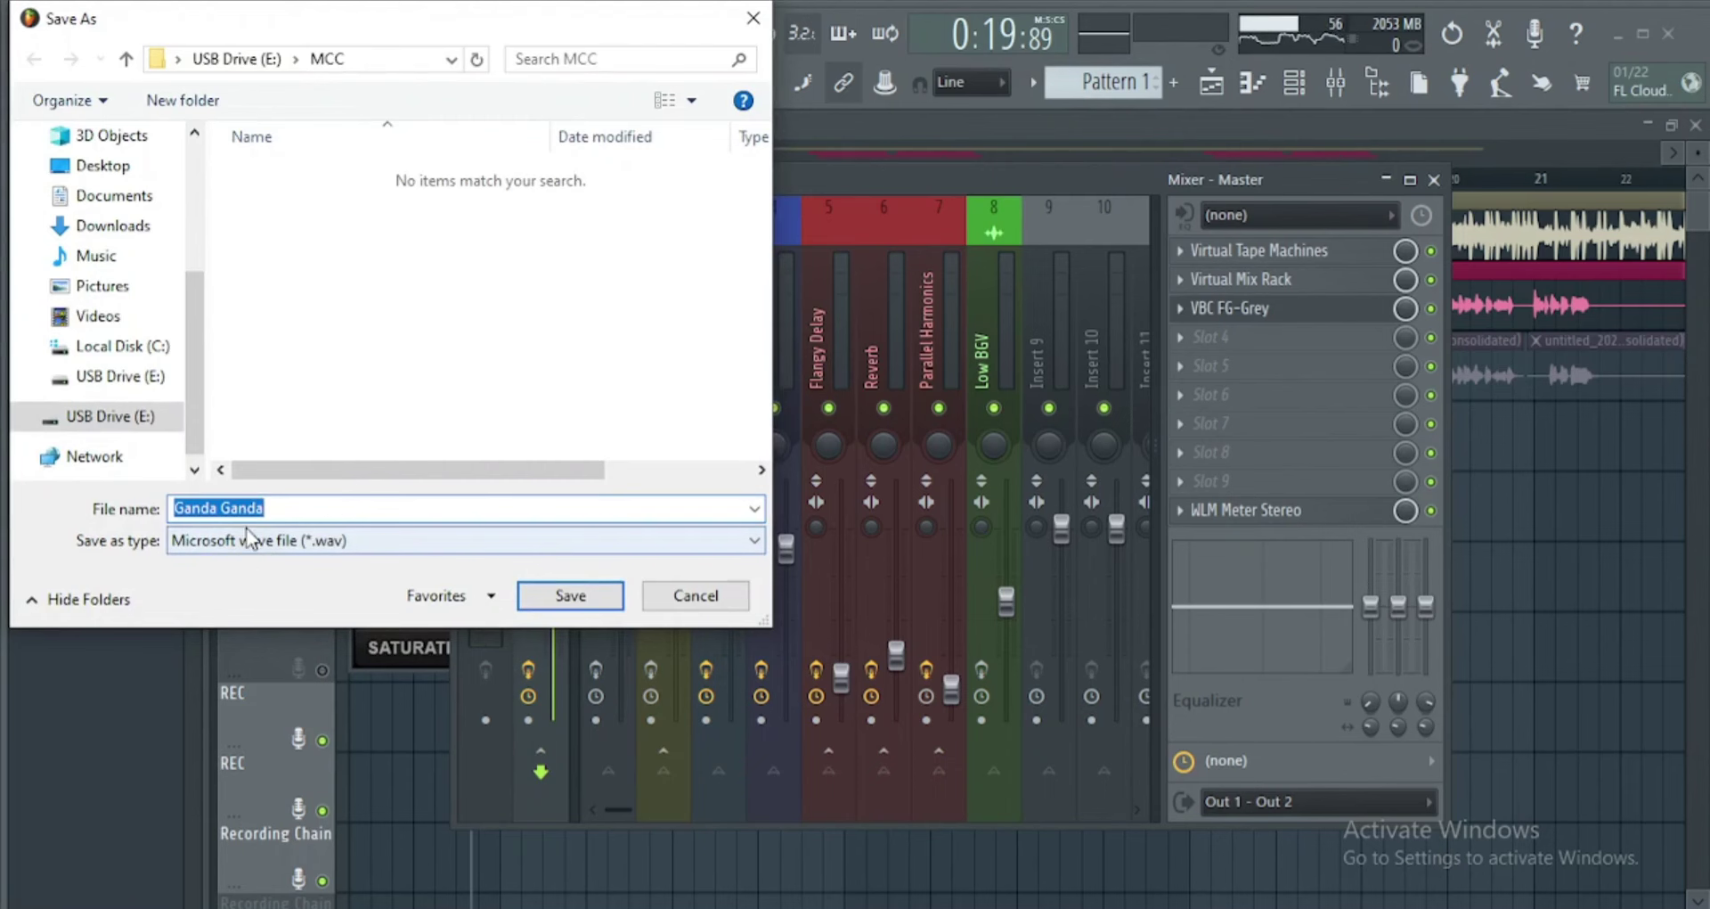
left_click(569, 600)
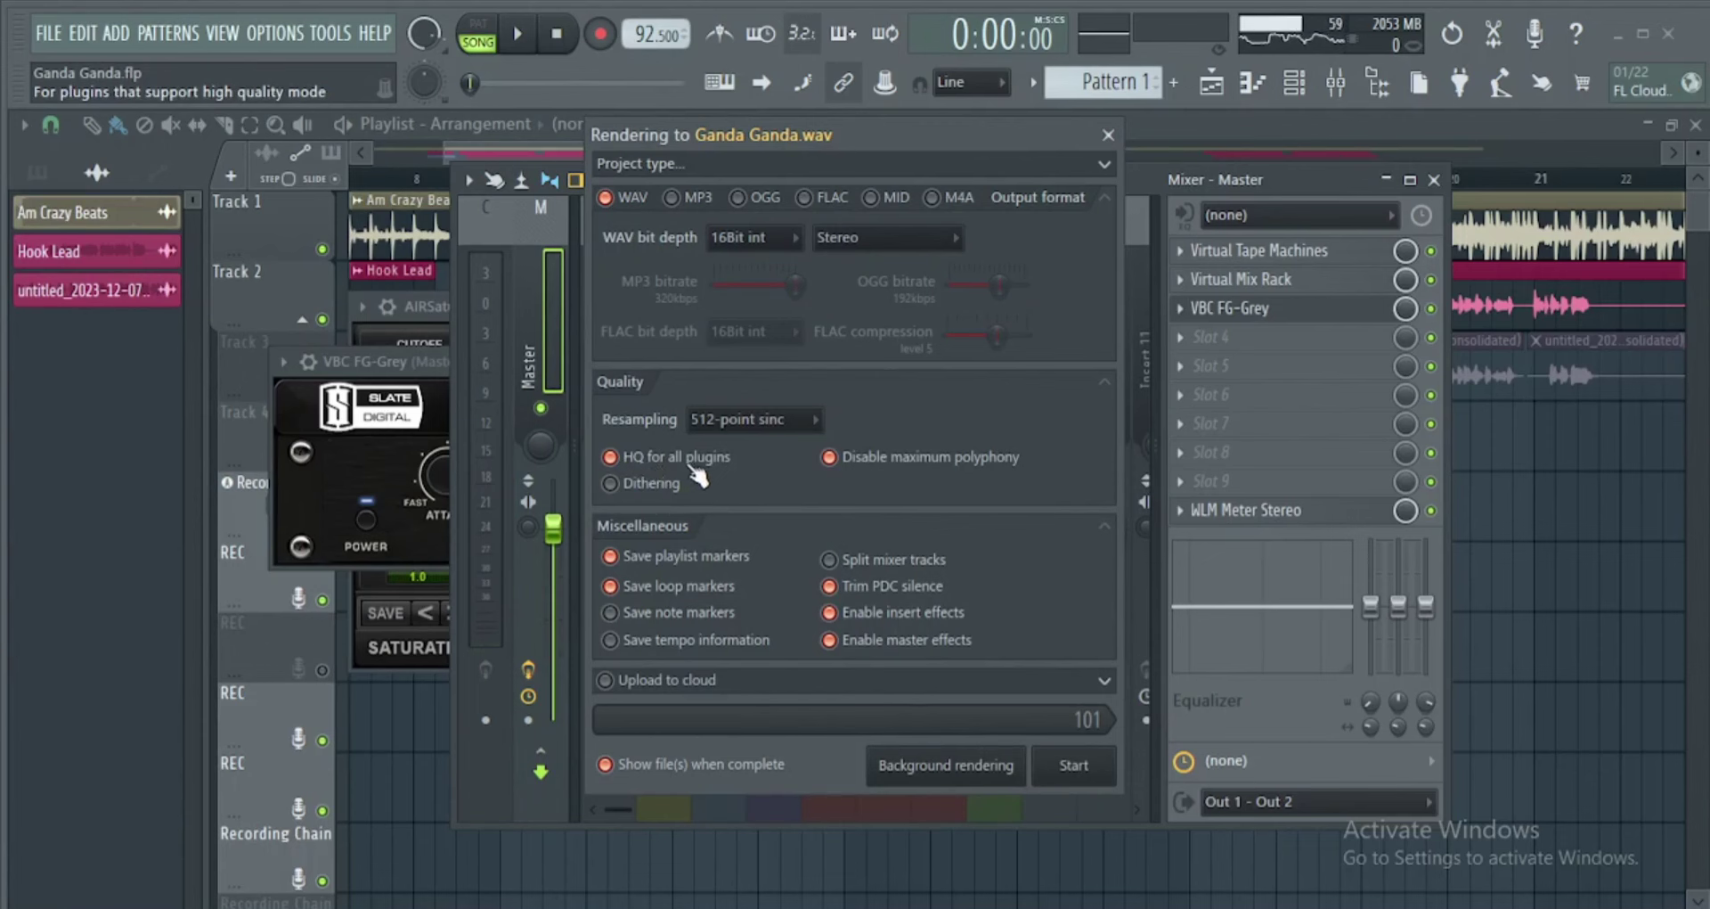
Step: Keep resampling at 512-point sinc and close the Rendering window for Ganda Ganda.wav
left_click(738, 424)
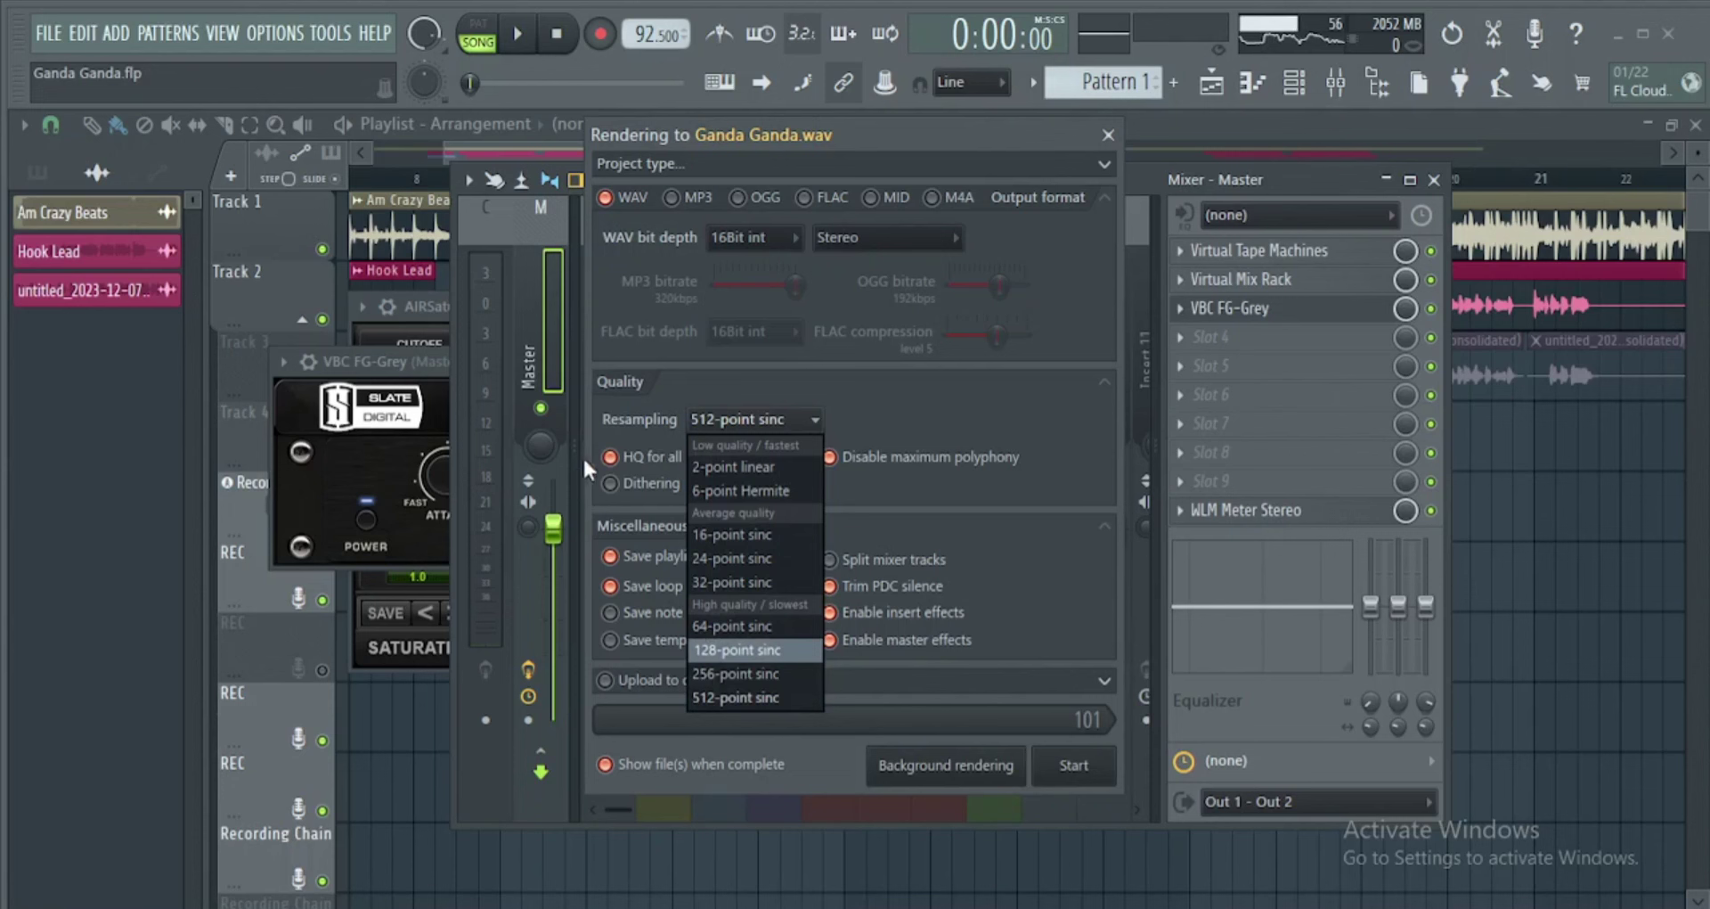
left_click(606, 418)
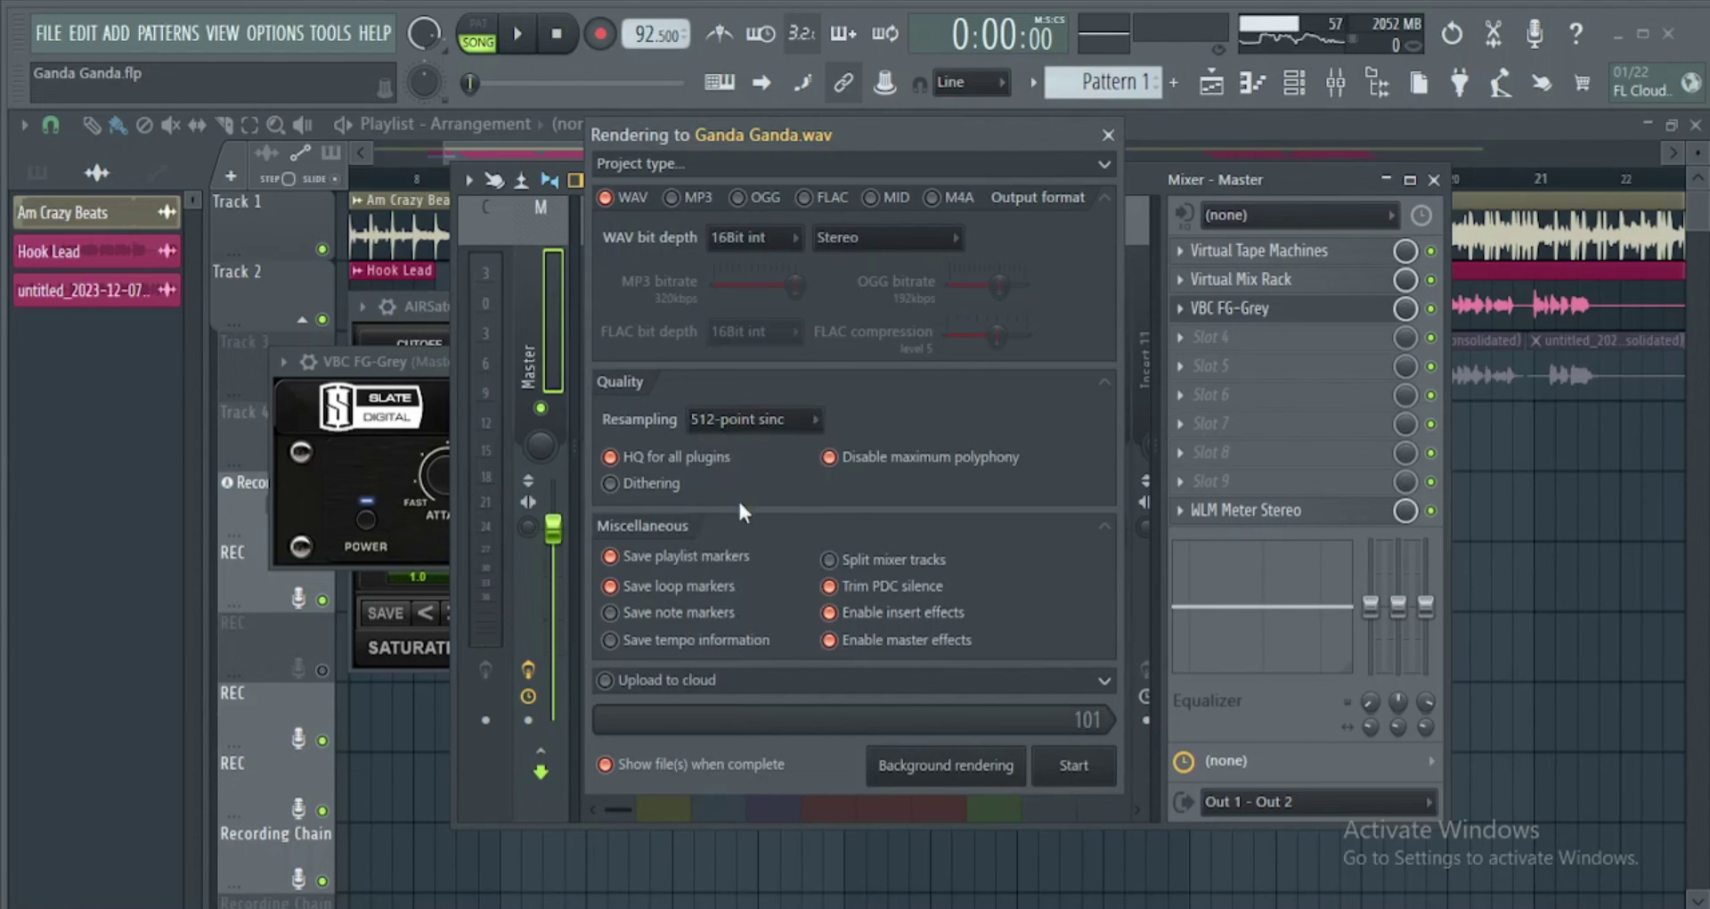
left_click(1108, 136)
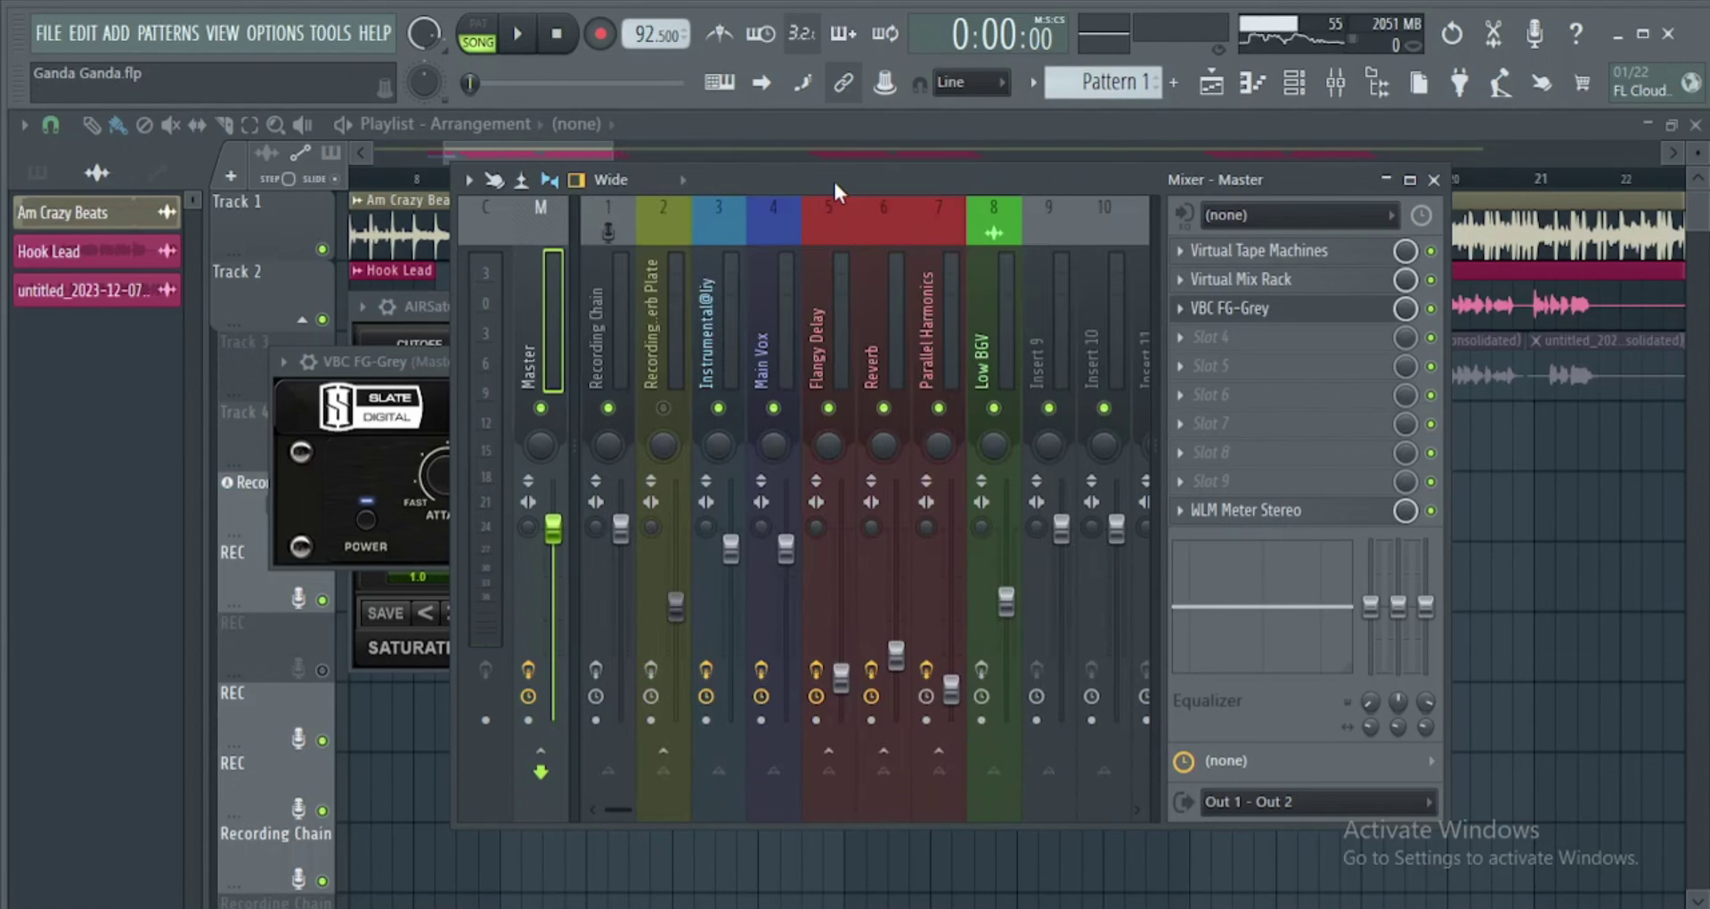